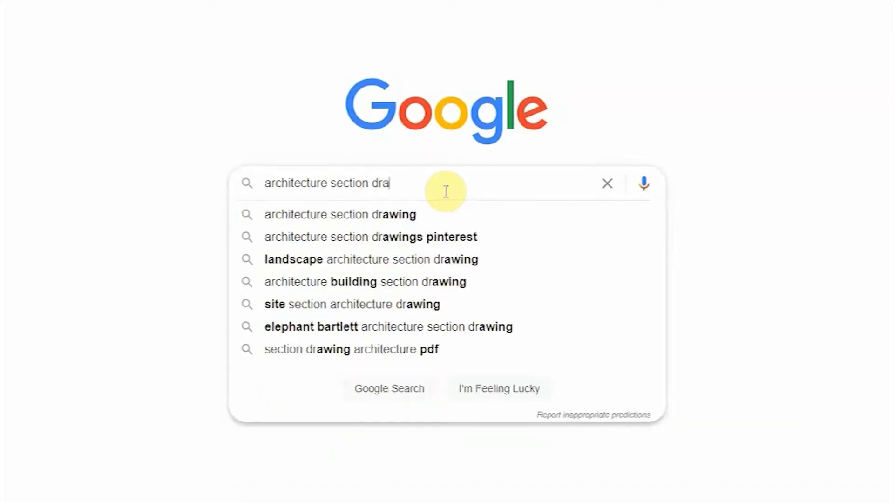
# Search Google for "architecture section drawing" and preview several example section images.
pyautogui.write('wing')
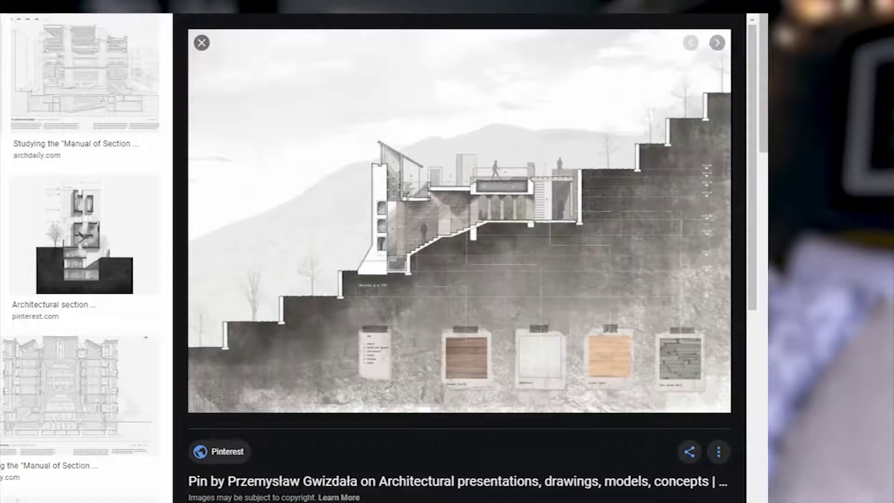
pyautogui.press('Right')
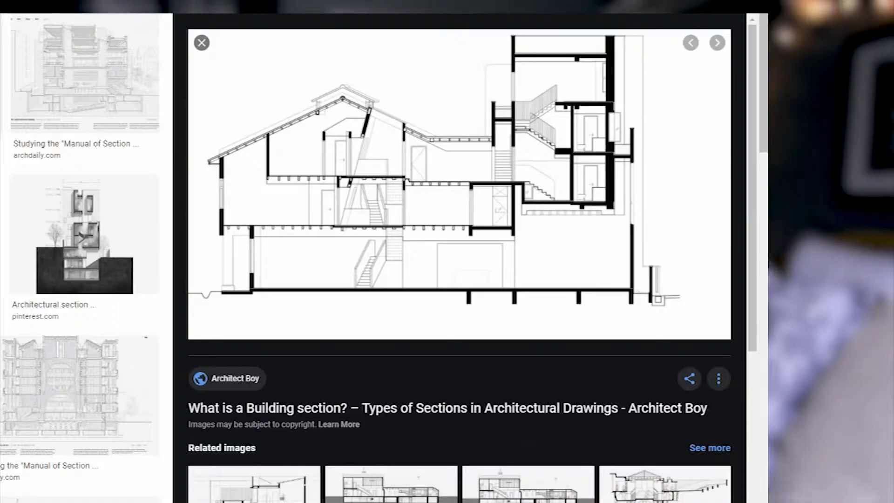
pyautogui.click(67, 94)
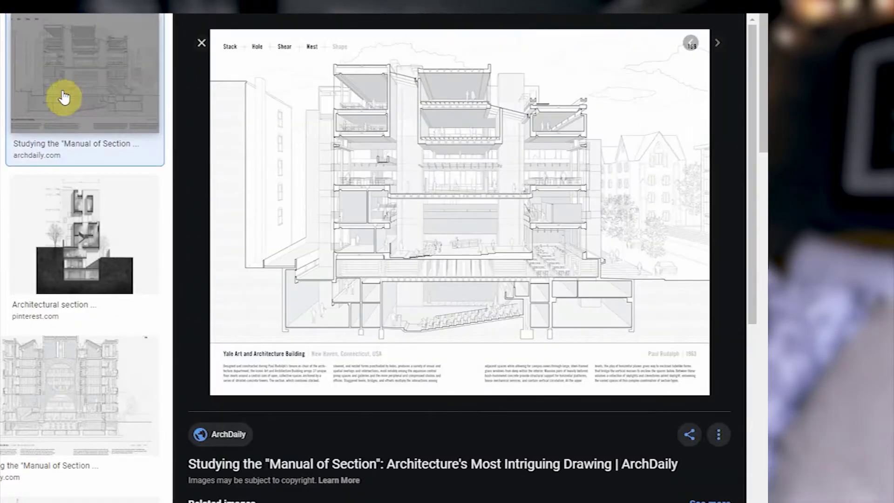
# Browse the ArchDaily "Manual of Section" gallery for examples of section perspective drawings.
pyautogui.click(840, 272)
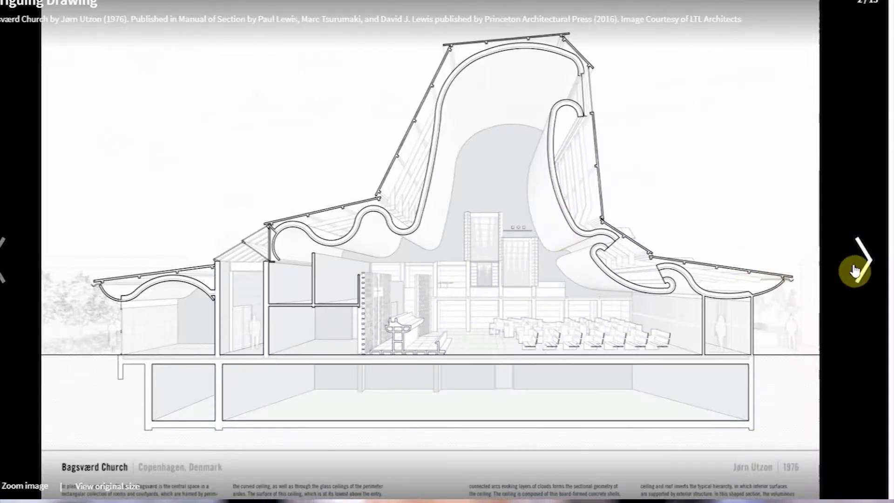
pyautogui.click(855, 270)
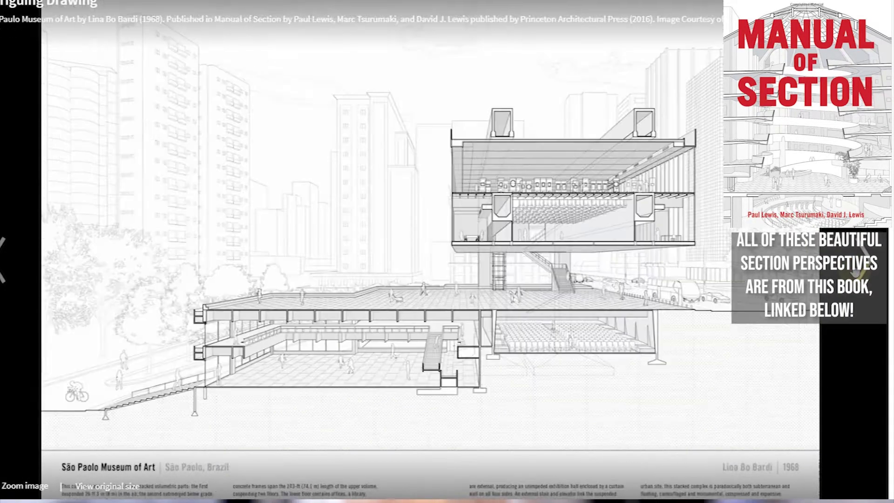
pyautogui.click(855, 270)
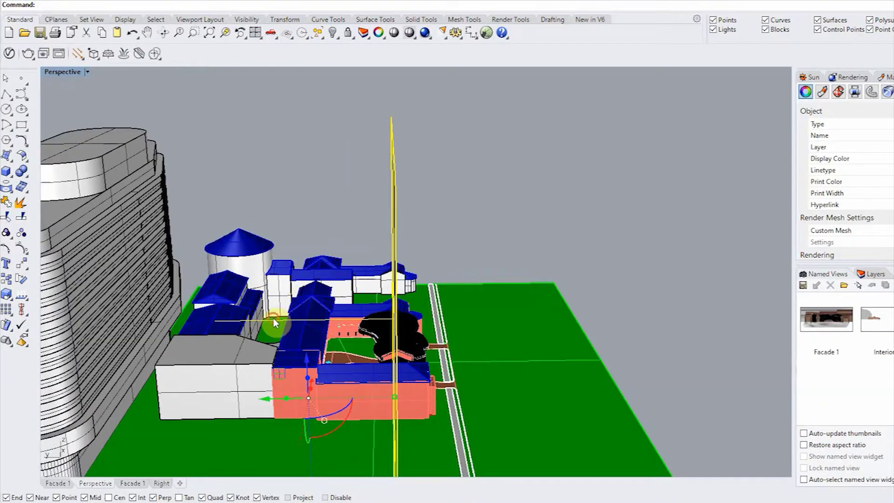
pyautogui.click(395, 209)
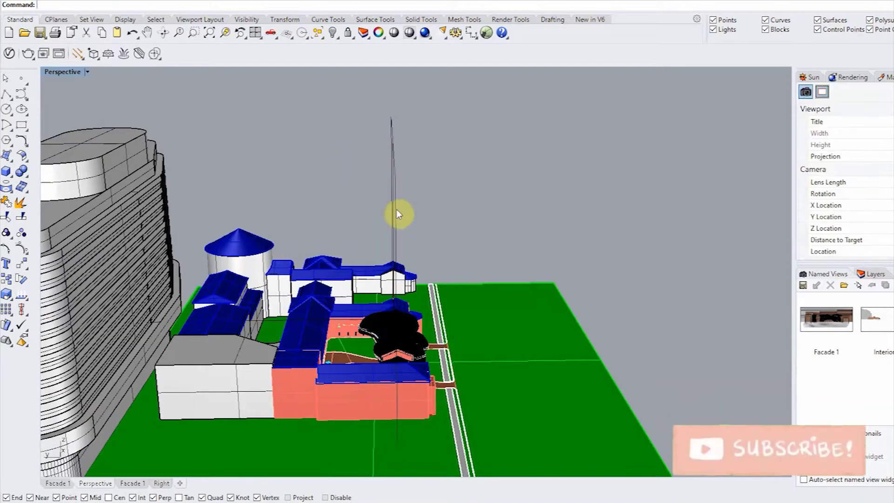
pyautogui.moveTo(395, 208); pyautogui.dragTo(508, 118, button='right')
pyautogui.write('C')
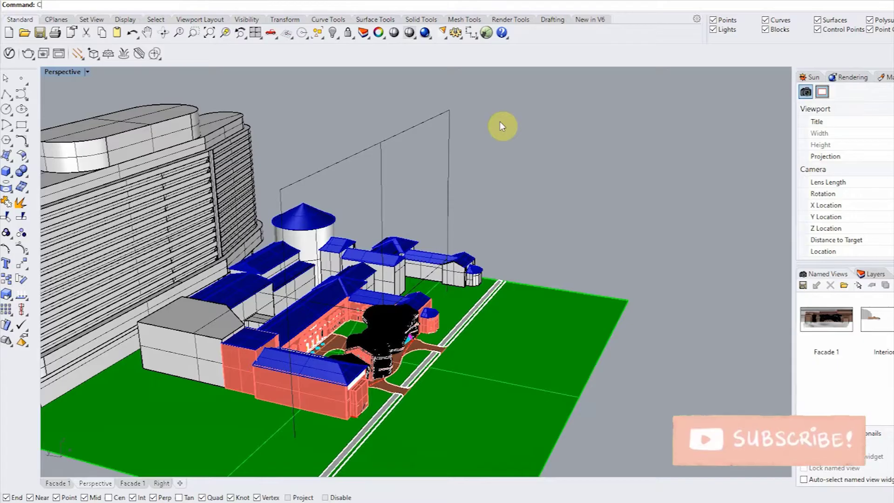
pyautogui.write('li')
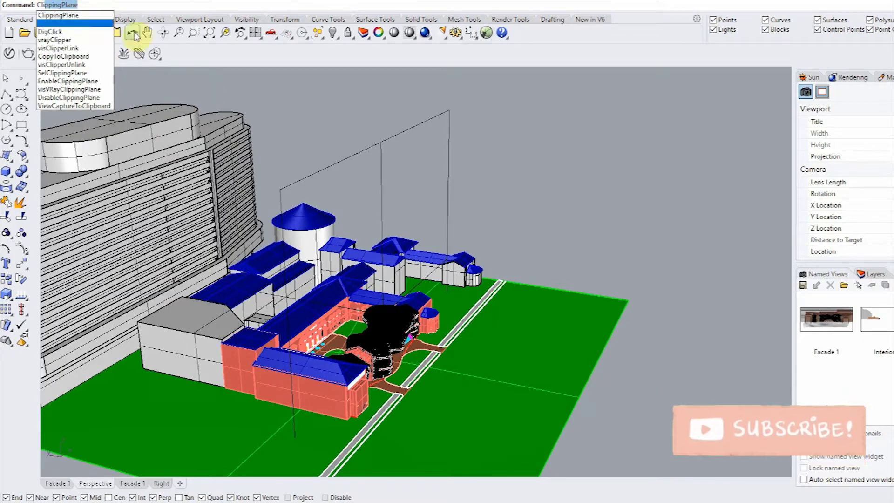
pyautogui.press('Escape')
# In the Rhino model, move the vertical clipping plane away from the buildings, past the edge of the green site.
pyautogui.click(382, 204)
pyautogui.keyDown('shift'); pyautogui.moveTo(539, 214); pyautogui.dragTo(614, 157, button='right'); pyautogui.keyUp('shift')
pyautogui.moveTo(401, 249); pyautogui.dragTo(675, 299)
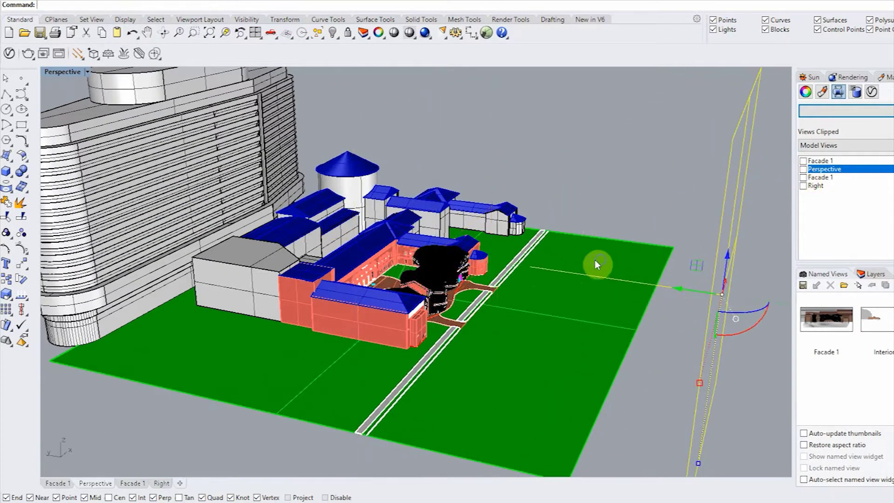
# Examine the courtyard building and its undulating structure from several angles.
pyautogui.moveTo(595, 264); pyautogui.dragTo(335, 274, button='right')
pyautogui.scroll(5, 454, 285)
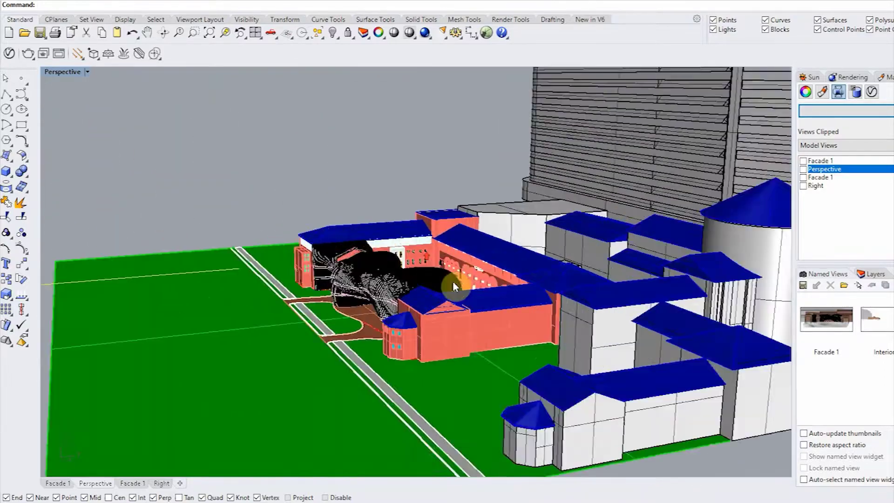
pyautogui.scroll(8, 454, 286)
pyautogui.moveTo(498, 319)
pyautogui.mouseDown(button='right')
pyautogui.moveTo(646, 310)
pyautogui.moveTo(634, 375)
pyautogui.moveTo(610, 410)
pyautogui.moveTo(604, 243)
pyautogui.moveTo(598, 265)
pyautogui.moveTo(670, 290)
pyautogui.mouseUp(button='right')
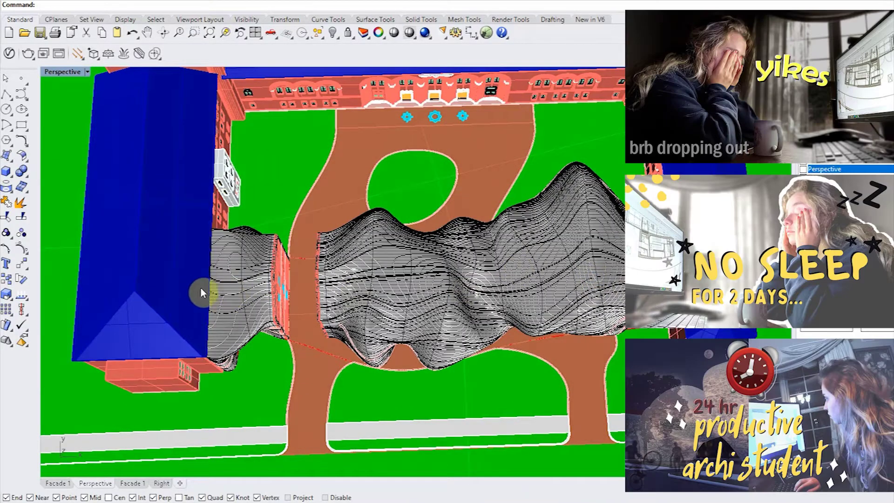
pyautogui.scroll(-5, 639, 284)
pyautogui.moveTo(626, 330); pyautogui.dragTo(489, 223, button='right')
pyautogui.scroll(-10, 489, 223)
# Move the clipping plane back into the courtyard building and adjust its depth to cut through the interior floors.
pyautogui.moveTo(442, 264); pyautogui.dragTo(657, 278, button='right')
pyautogui.keyDown('shift'); pyautogui.moveTo(518, 209); pyautogui.dragTo(503, 261, button='right'); pyautogui.keyUp('shift')
pyautogui.moveTo(573, 288); pyautogui.dragTo(393, 237)
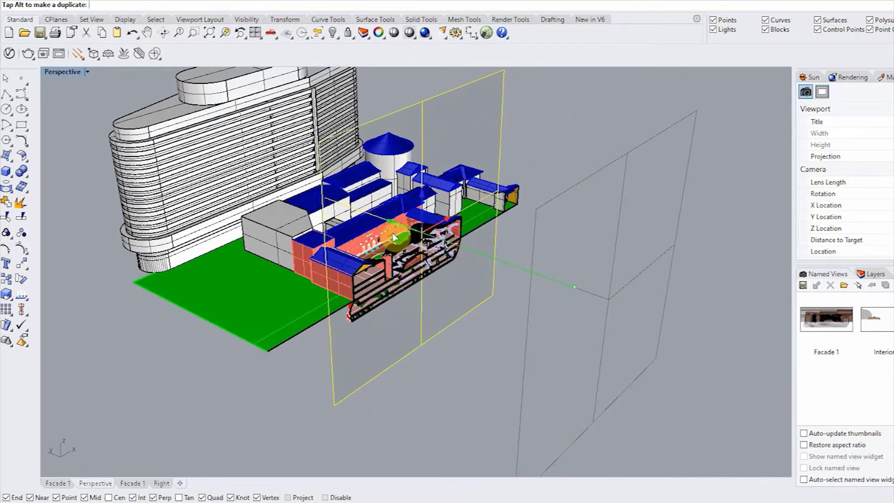
pyautogui.scroll(6, 437, 266)
pyautogui.moveTo(321, 167); pyautogui.dragTo(554, 264, button='right')
pyautogui.scroll(2, 432, 217)
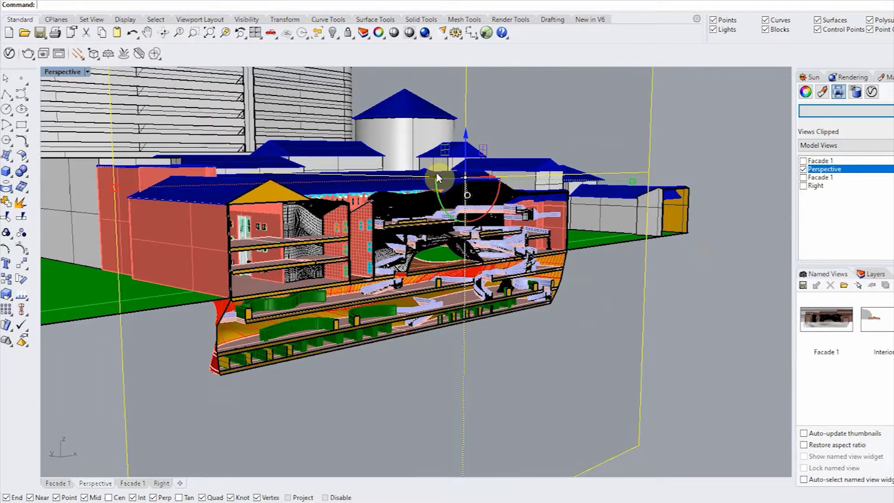
pyautogui.moveTo(440, 177)
pyautogui.mouseDown()
pyautogui.moveTo(459, 180)
pyautogui.moveTo(425, 176)
pyautogui.mouseUp()
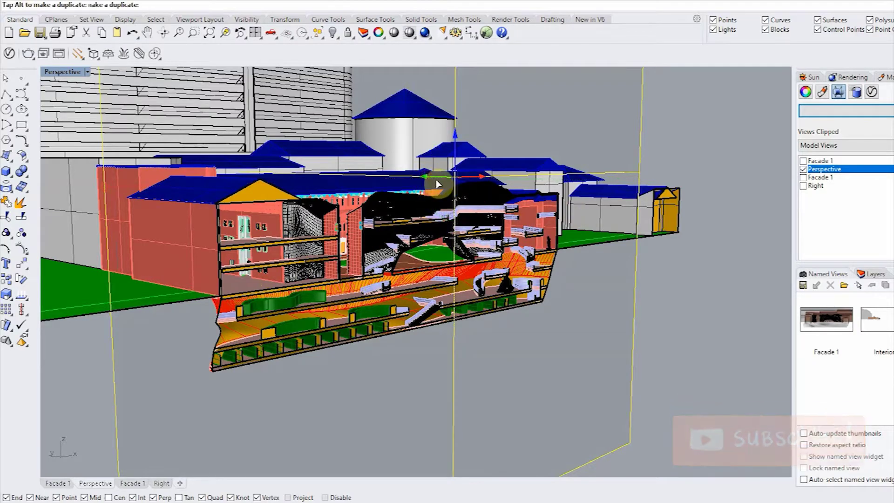
pyautogui.moveTo(436, 181); pyautogui.dragTo(444, 194)
# Turn off the clipping plane's effect in the Perspective view and deselect the plane.
pyautogui.click(803, 169)
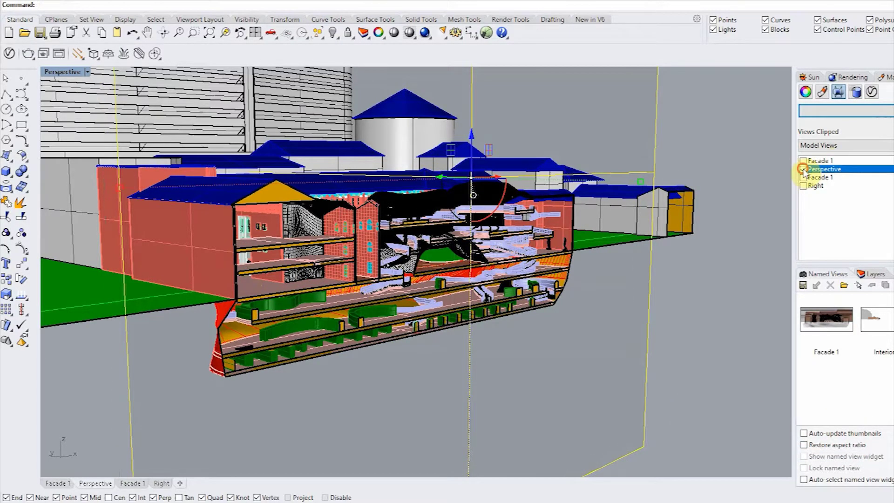
pyautogui.scroll(-5, 632, 199)
pyautogui.moveTo(668, 154); pyautogui.dragTo(715, 226, button='right')
pyautogui.scroll(3, 715, 226)
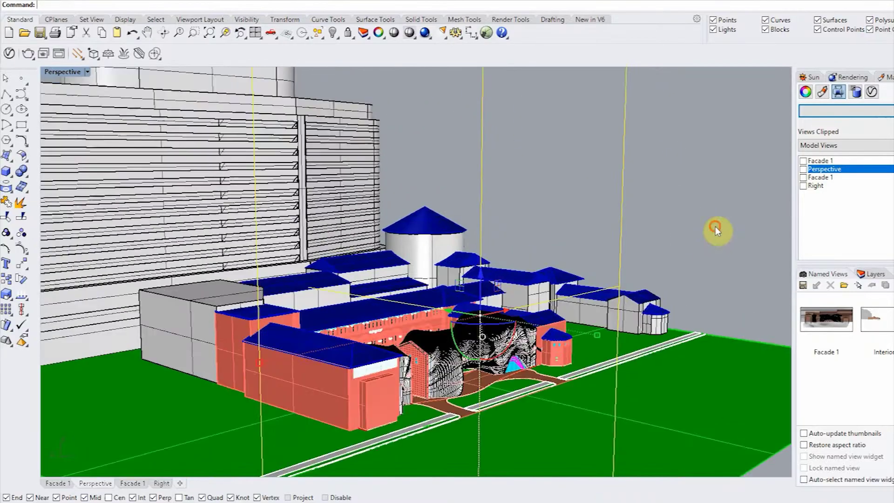
pyautogui.click(655, 217)
# Show the hidden vertical plane surface and move the clipping plane so its upper corner snaps to the surface's corner.
pyautogui.moveTo(655, 217); pyautogui.dragTo(694, 239, button='right')
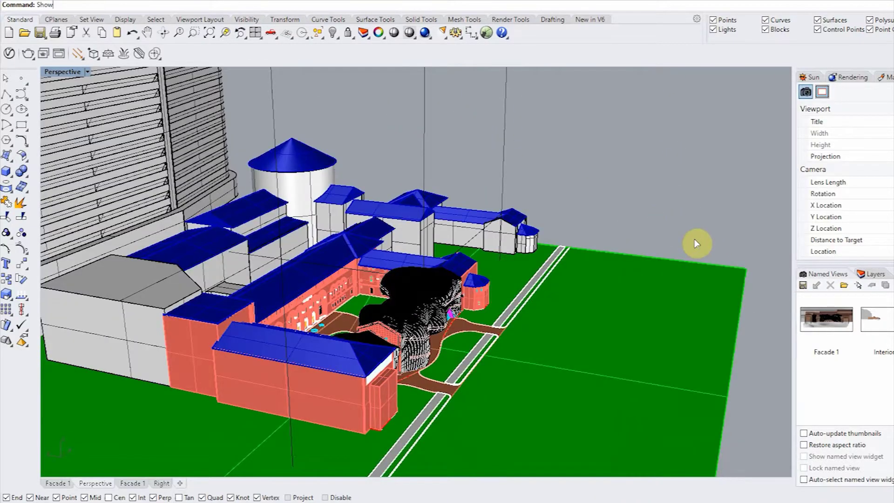
pyautogui.press('Return')
pyautogui.keyDown('shift'); pyautogui.moveTo(475, 190); pyautogui.dragTo(489, 263, button='right'); pyautogui.keyUp('shift')
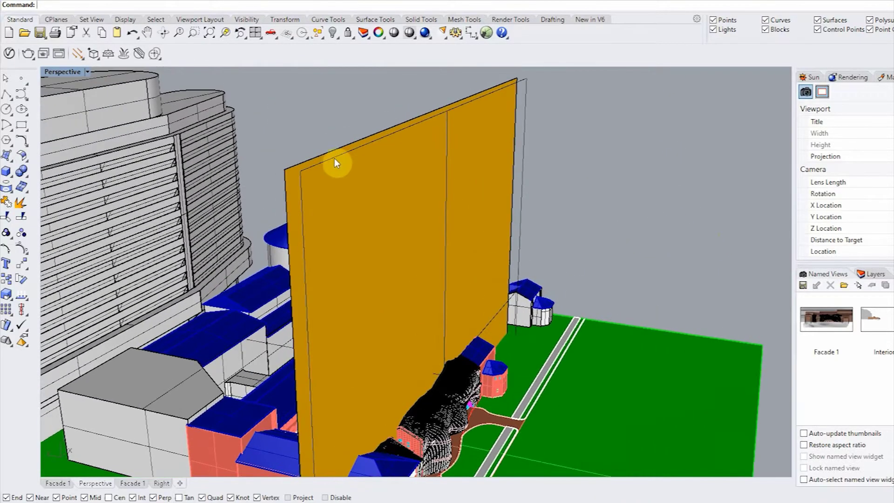
pyautogui.click(332, 158)
pyautogui.write('m')
pyautogui.press('Return')
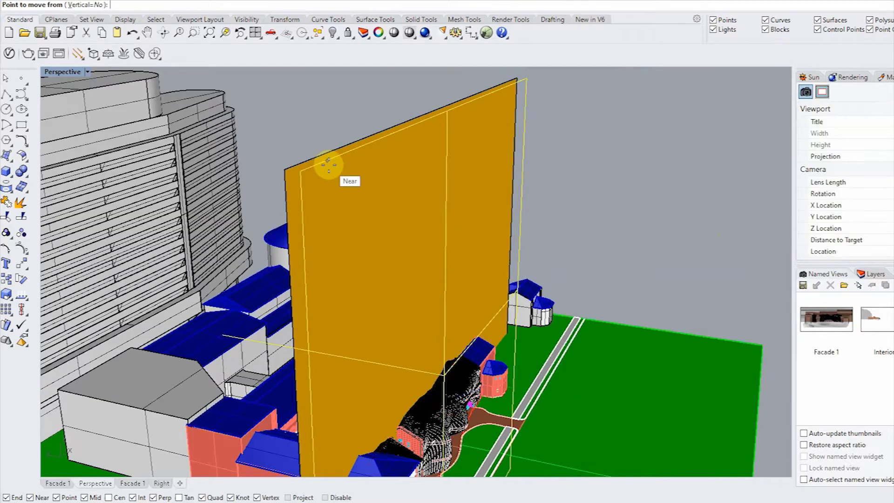
pyautogui.click(301, 171)
pyautogui.click(285, 168)
pyautogui.press('Escape')
# Split all the model geometry using the tall vertical plane surface as the cutting object.
pyautogui.moveTo(439, 118); pyautogui.dragTo(714, 297, button='right')
pyautogui.click(387, 256)
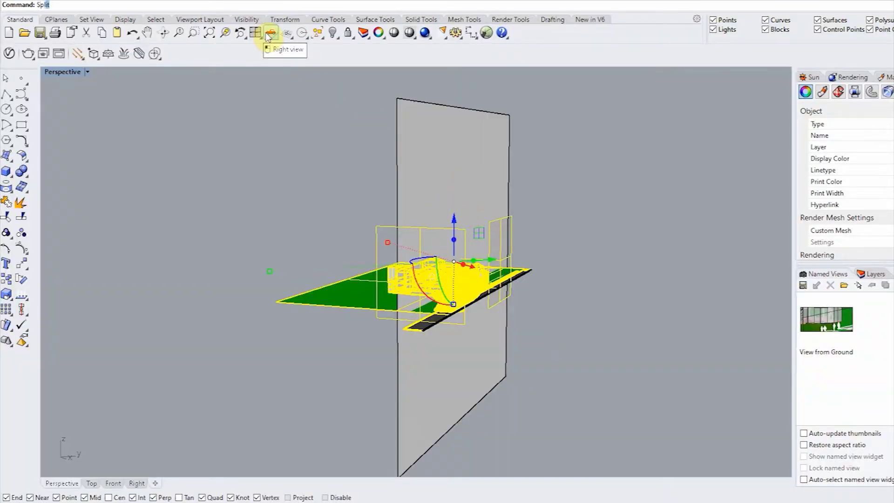
pyautogui.press('Return')
pyautogui.click(449, 144)
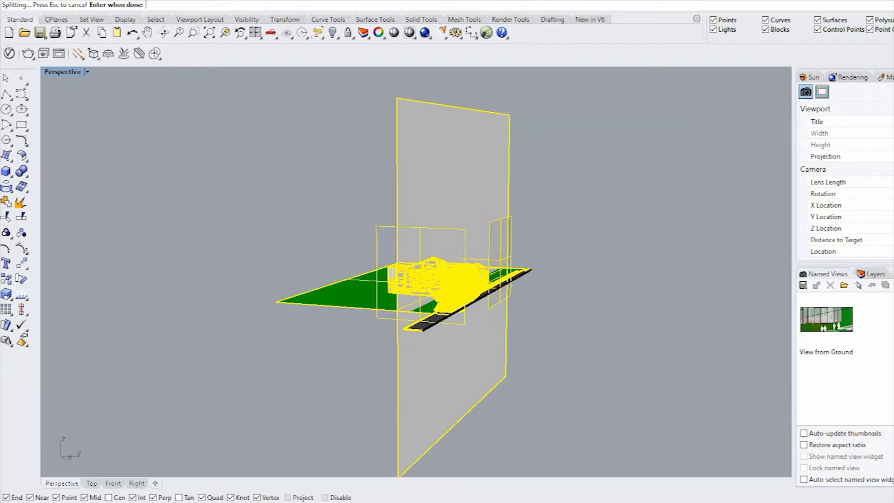
pyautogui.keyDown('ctrl'); pyautogui.click(453, 182); pyautogui.keyUp('ctrl')
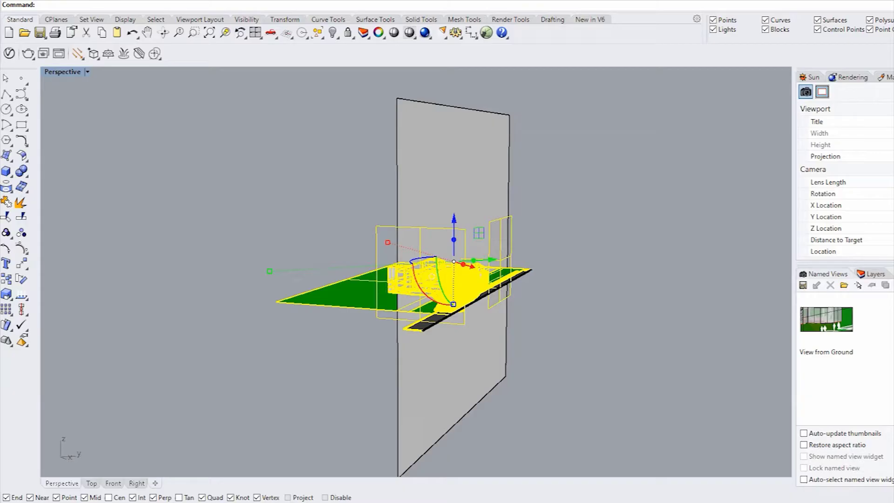
pyautogui.click(659, 247)
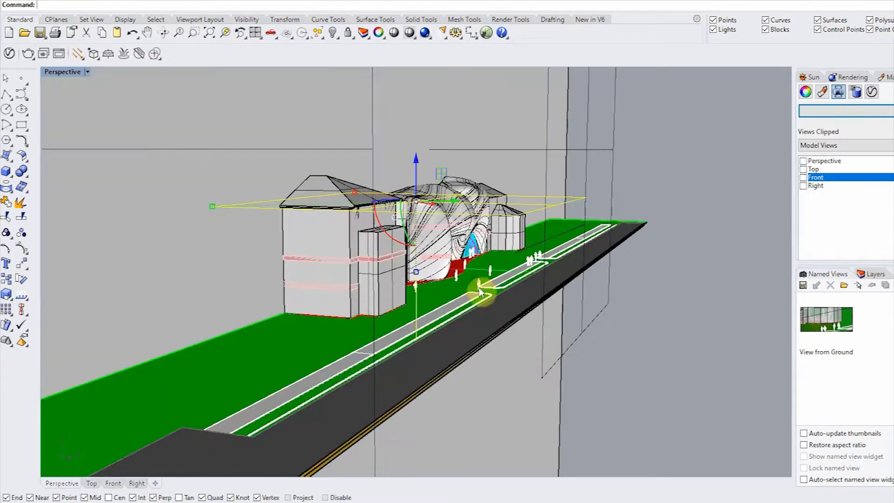
# Hide the horizontal and vertical clipping planes around the split model.
pyautogui.moveTo(481, 290); pyautogui.dragTo(616, 192, button='right')
pyautogui.write('H')
pyautogui.press('Return')
pyautogui.click(615, 192)
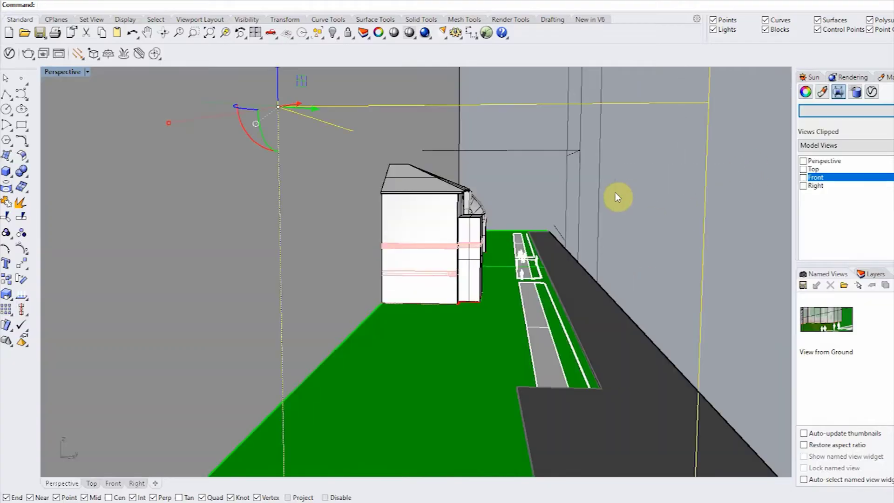
pyautogui.press('Return')
pyautogui.click(602, 189)
pyautogui.press('Return')
# In the Top view, hide the building geometry on the street side of the diagonal cut.
pyautogui.click(337, 129)
pyautogui.click(90, 483)
pyautogui.scroll(-12, 423, 362)
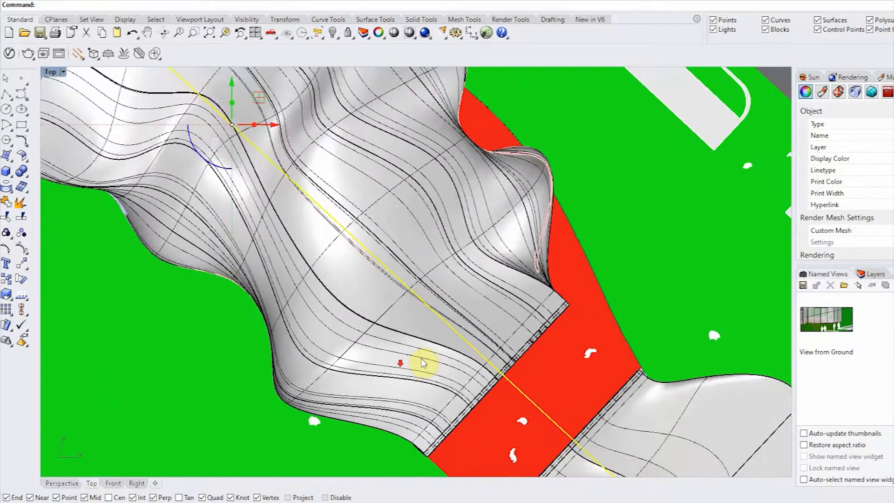
pyautogui.moveTo(423, 362); pyautogui.dragTo(453, 361, button='right')
pyautogui.moveTo(630, 274); pyautogui.dragTo(445, 309)
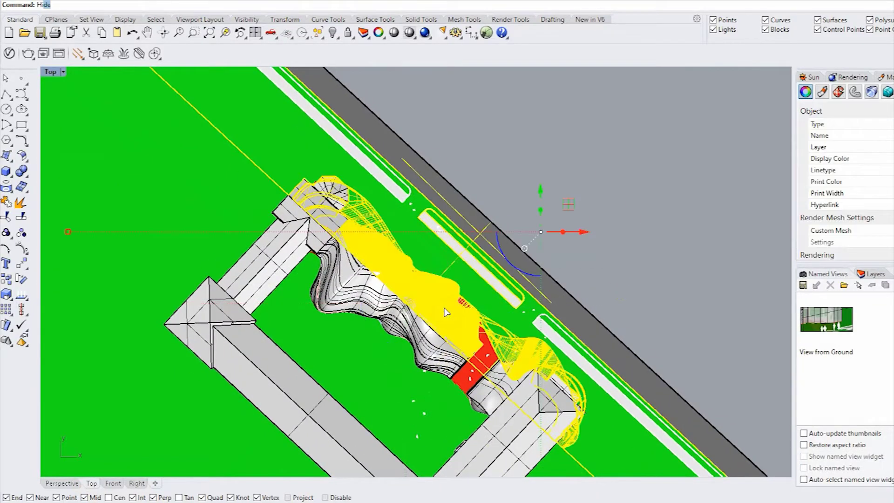
pyautogui.press('Return')
# Hide the street-side ground, road and small kidney-shaped floor piece beyond the cut.
pyautogui.scroll(4, 580, 368)
pyautogui.moveTo(619, 286); pyautogui.dragTo(508, 374)
pyautogui.press('Return')
pyautogui.click(426, 339)
pyautogui.press('Return')
pyautogui.click(355, 265)
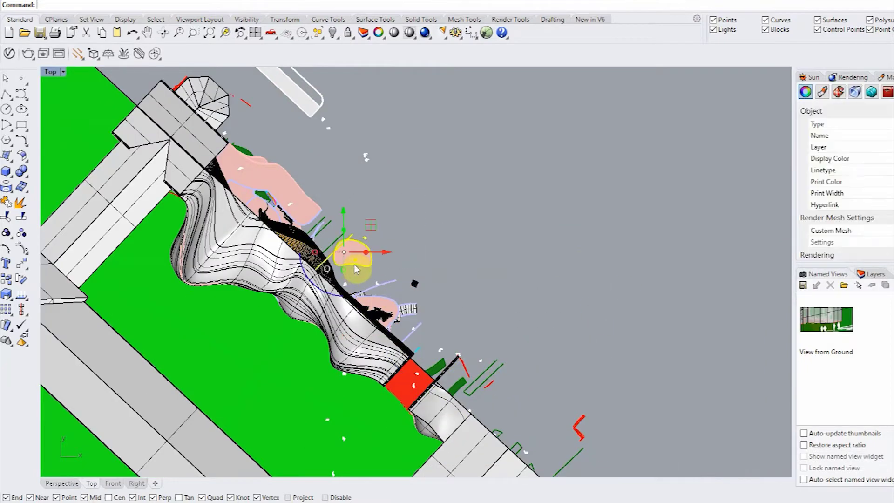
pyautogui.press('Return')
# Hide the floor slabs and railing fragments left beyond the cut beside the undulating structure's upper end.
pyautogui.scroll(4, 354, 266)
pyautogui.moveTo(355, 266); pyautogui.dragTo(536, 415, button='right')
pyautogui.moveTo(612, 186); pyautogui.dragTo(419, 331)
pyautogui.press('Return')
pyautogui.moveTo(540, 375); pyautogui.dragTo(467, 402)
pyautogui.press('Return')
pyautogui.moveTo(484, 325); pyautogui.dragTo(421, 344)
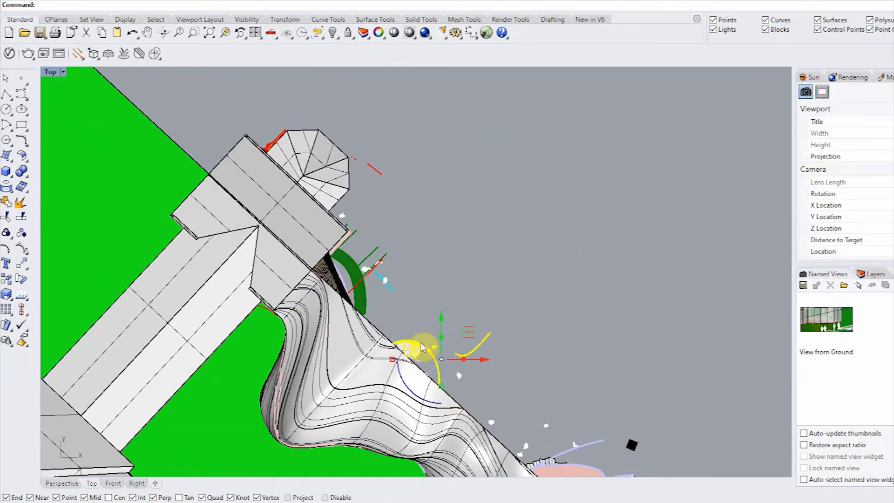
pyautogui.press('Return')
# Hide the octagonal tower and the curved green wall fragments beyond the cut.
pyautogui.moveTo(404, 147); pyautogui.dragTo(301, 218)
pyautogui.press('Return')
pyautogui.moveTo(403, 240); pyautogui.dragTo(342, 284)
pyautogui.press('Return')
# Hide the curved railings and stair fragments beyond the cut beside the end building.
pyautogui.scroll(4, 329, 274)
pyautogui.moveTo(421, 200); pyautogui.dragTo(316, 303)
pyautogui.moveTo(426, 308); pyautogui.dragTo(352, 376)
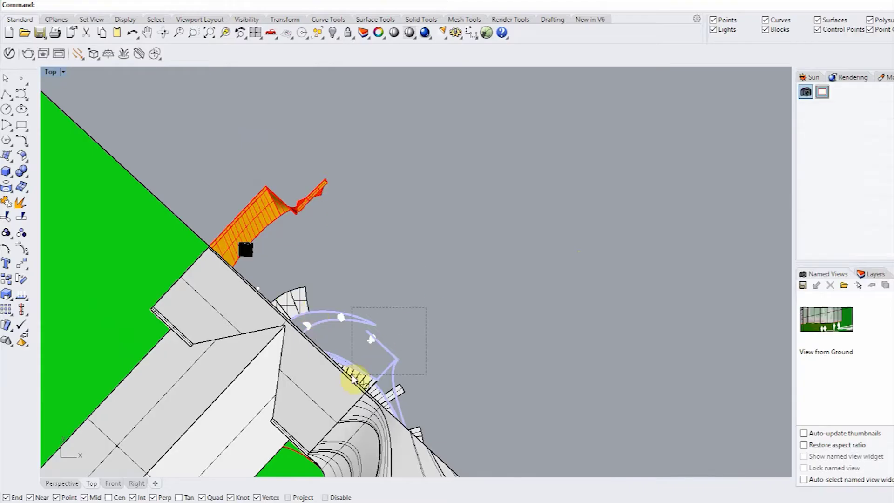
pyautogui.press('Return')
pyautogui.moveTo(426, 366)
pyautogui.mouseDown()
pyautogui.moveTo(391, 400)
pyautogui.moveTo(341, 423)
pyautogui.mouseUp()
pyautogui.press('Return')
pyautogui.scroll(8, 381, 375)
pyautogui.press('Return')
# Hide the orange curved surface, black block, white figures and small stair fragment beside the end building.
pyautogui.scroll(-5, 341, 419)
pyautogui.moveTo(387, 211); pyautogui.dragTo(276, 115)
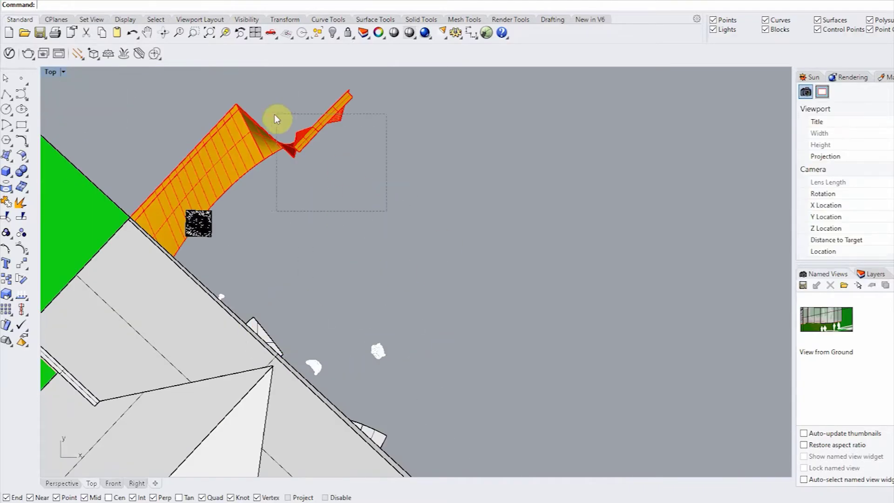
pyautogui.press('Return')
pyautogui.moveTo(259, 160); pyautogui.dragTo(191, 233)
pyautogui.press('Return')
pyautogui.moveTo(461, 317); pyautogui.dragTo(318, 378)
pyautogui.press('Return')
pyautogui.click(267, 341)
pyautogui.click(267, 336)
pyautogui.press('Return')
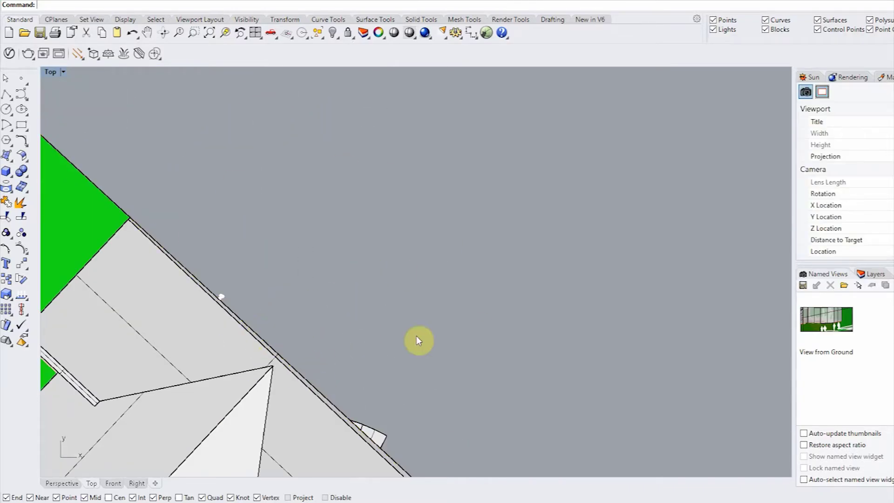
# Hide the leftover fragments beyond the cut between the end building and the undulating structure.
pyautogui.scroll(-5, 416, 341)
pyautogui.moveTo(604, 283); pyautogui.dragTo(490, 349)
pyautogui.press('Return')
pyautogui.moveTo(652, 348); pyautogui.dragTo(549, 395)
pyautogui.press('Return')
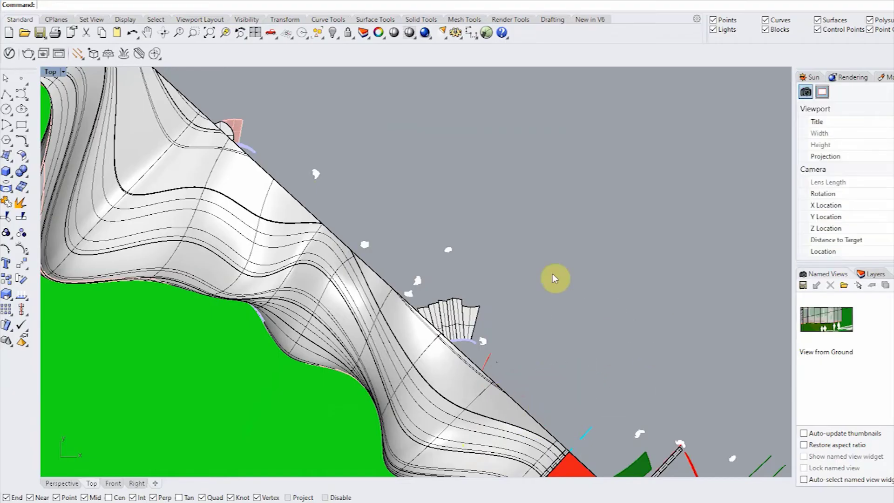
# Hide the fan-shaped stair and its curved railing beside the middle of the undulating structure.
pyautogui.click(457, 335)
pyautogui.press('Return')
pyautogui.scroll(8, 446, 313)
pyautogui.click(398, 311)
pyautogui.press('Return')
pyautogui.press('Return')
# Hide the green and cyan fragments beyond the cut near the red connecting floor.
pyautogui.scroll(-12, 350, 221)
pyautogui.moveTo(650, 294); pyautogui.dragTo(513, 373)
pyautogui.press('Return')
pyautogui.press('Return')
pyautogui.moveTo(525, 316); pyautogui.dragTo(447, 339)
pyautogui.click(439, 309)
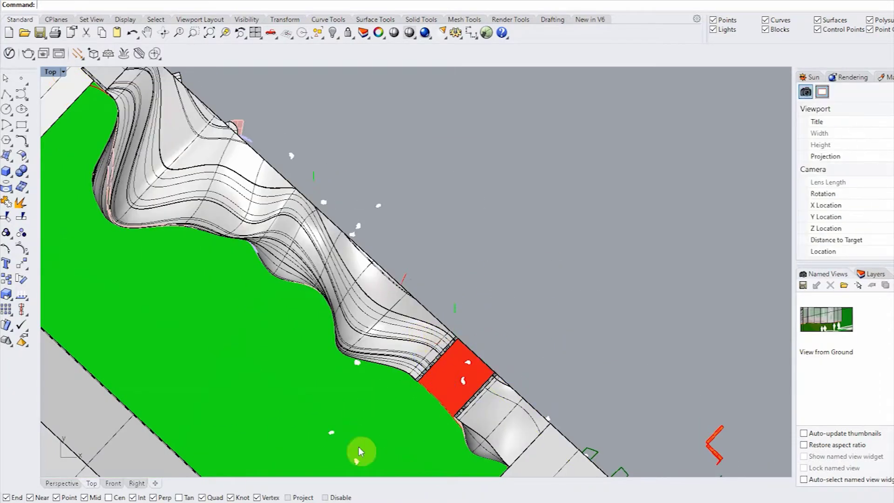
# In the Perspective view, hide the remaining fragments protruding in front of the cut face.
pyautogui.click(75, 484)
pyautogui.moveTo(572, 360); pyautogui.dragTo(536, 291, button='right')
pyautogui.moveTo(430, 322); pyautogui.dragTo(430, 322)
pyautogui.press('Return')
pyautogui.moveTo(493, 152); pyautogui.dragTo(423, 325)
pyautogui.press('Return')
# Pick out the small stair fragment protruding in front of the cut beside the lower floor in the Perspective view.
pyautogui.moveTo(424, 325)
pyautogui.mouseDown(button='right')
pyautogui.moveTo(348, 317)
pyautogui.moveTo(419, 320)
pyautogui.mouseUp(button='right')
pyautogui.scroll(3, 419, 320)
pyautogui.click(459, 303)
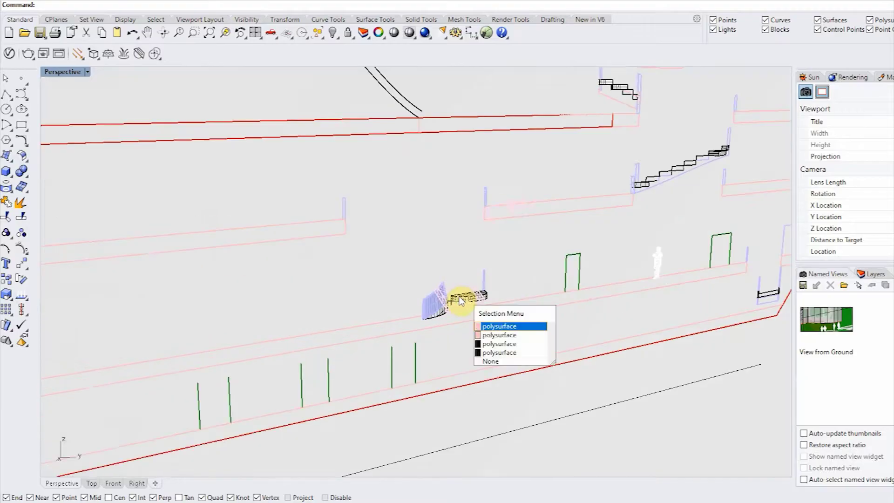
pyautogui.scroll(-3, 592, 355)
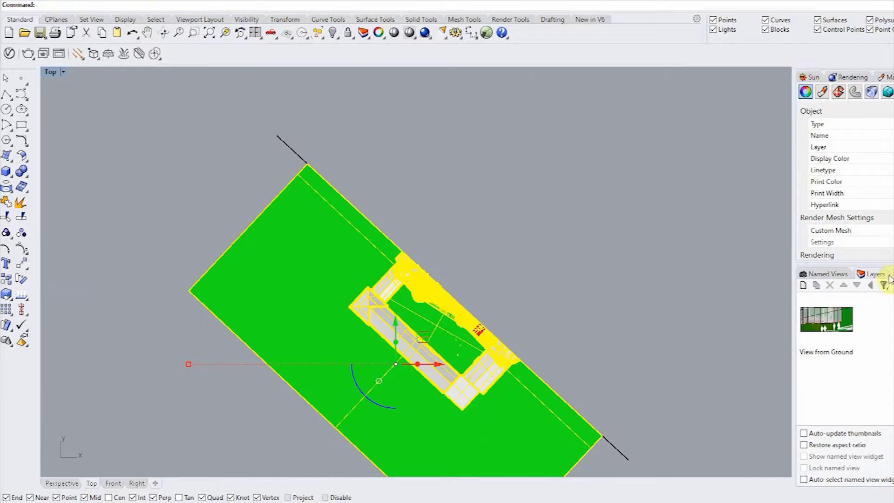
# Create a new layer named Section Final Cut.
pyautogui.click(872, 274)
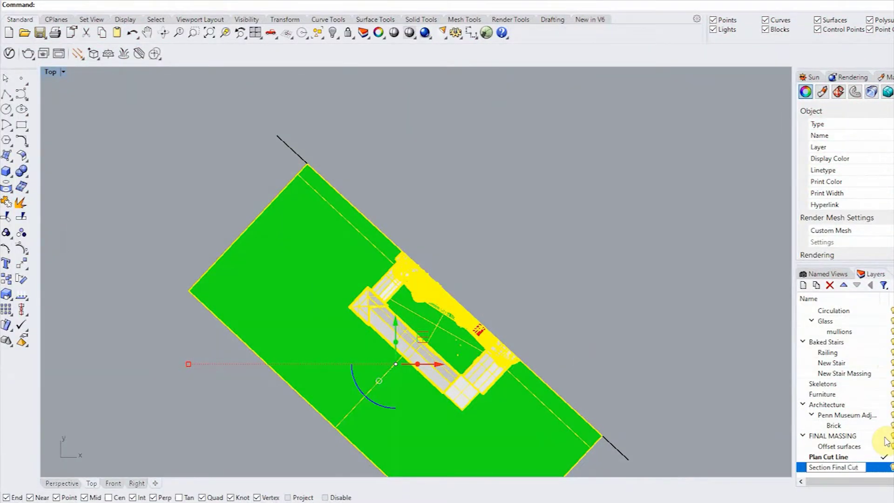
pyautogui.press('Return')
pyautogui.press('Escape')
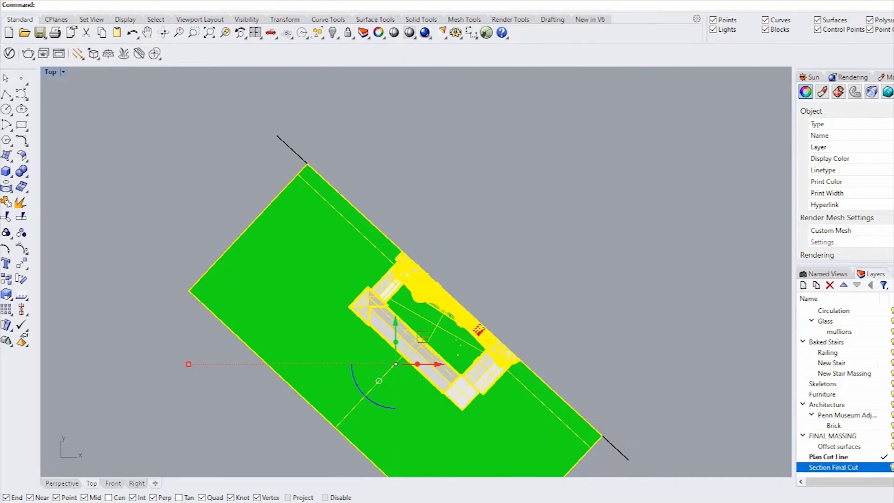
# Generate section curves through the whole selected model with Section, running from one end of the plan cut line to the other.
pyautogui.scroll(-3, 409, 235)
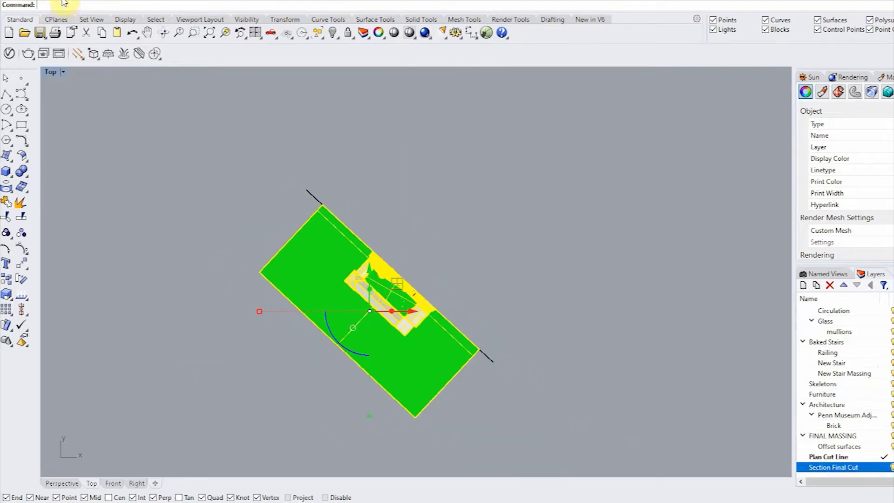
pyautogui.write('Section')
pyautogui.press('Return')
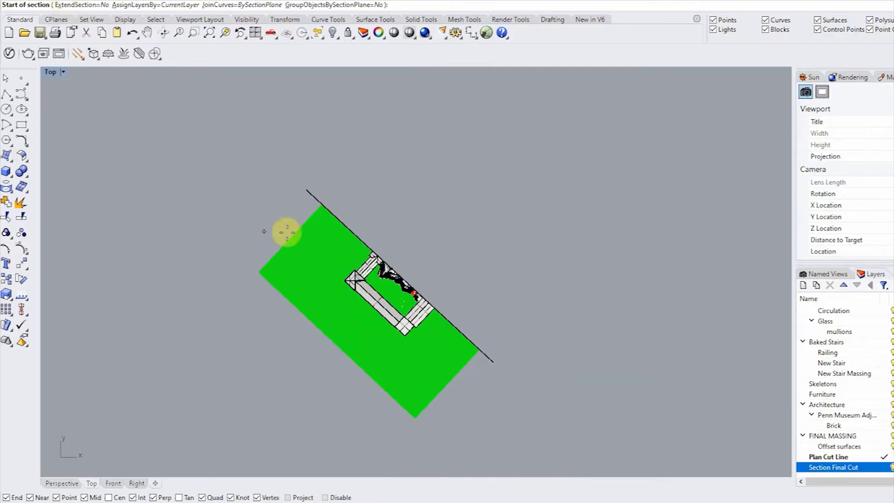
pyautogui.click(307, 191)
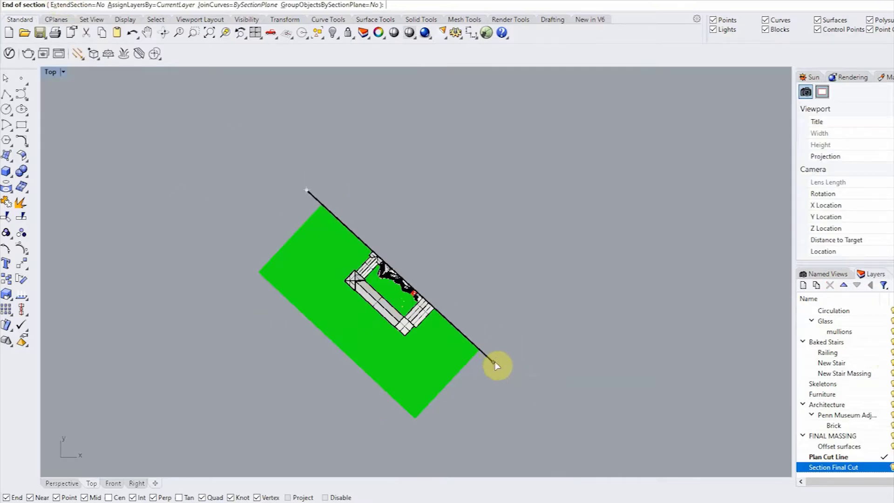
pyautogui.click(555, 361)
pyautogui.press('Return')
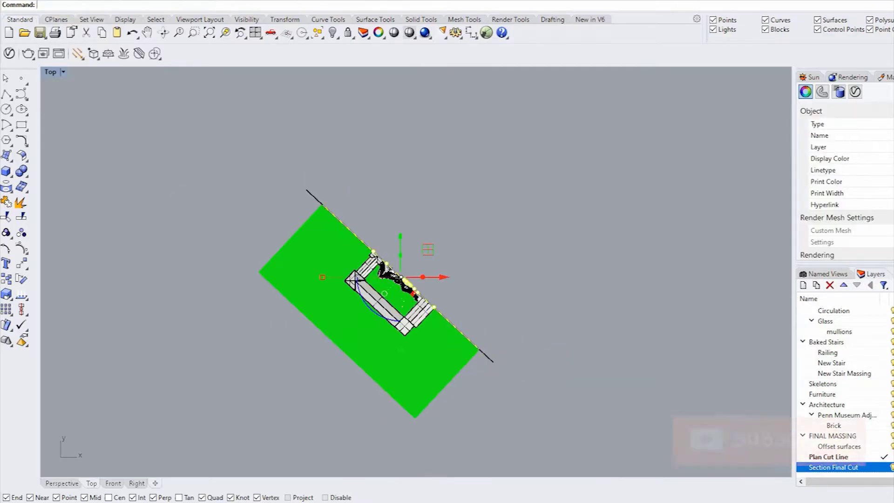
# Check the section curves in Perspective and hide the large vertical cutting plane.
pyautogui.click(62, 482)
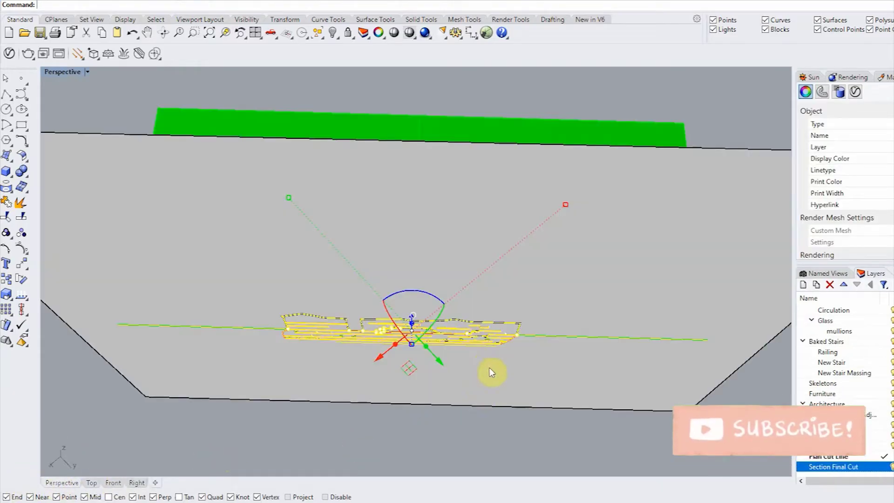
pyautogui.moveTo(490, 367); pyautogui.dragTo(554, 261, button='right')
pyautogui.scroll(15, 513, 293)
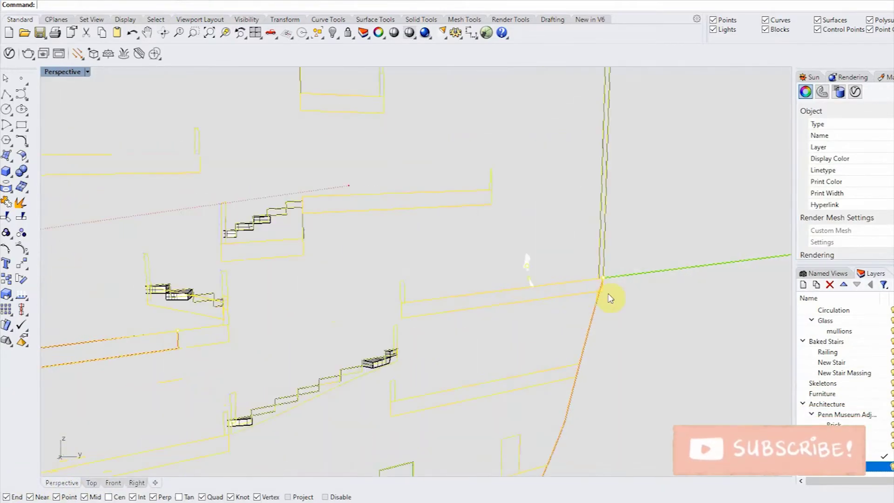
pyautogui.moveTo(608, 298)
pyautogui.mouseDown(button='right')
pyautogui.moveTo(562, 284)
pyautogui.moveTo(342, 285)
pyautogui.moveTo(600, 290)
pyautogui.mouseUp(button='right')
pyautogui.moveTo(258, 275)
pyautogui.mouseDown(button='right')
pyautogui.moveTo(502, 278)
pyautogui.moveTo(192, 275)
pyautogui.moveTo(325, 273)
pyautogui.moveTo(391, 306)
pyautogui.moveTo(692, 281)
pyautogui.moveTo(380, 293)
pyautogui.moveTo(498, 279)
pyautogui.moveTo(465, 261)
pyautogui.moveTo(387, 285)
pyautogui.moveTo(454, 295)
pyautogui.moveTo(214, 236)
pyautogui.moveTo(298, 382)
pyautogui.mouseUp(button='right')
pyautogui.write('Hide')
pyautogui.press('Return')
# Contour the undulating polysurface with a 0.70 spacing on the Contour polysurface layer, starting from the site corner on the cut line.
pyautogui.moveTo(335, 349); pyautogui.dragTo(426, 359, button='right')
pyautogui.scroll(6, 446, 242)
pyautogui.moveTo(446, 242); pyautogui.dragTo(439, 204, button='right')
pyautogui.click(446, 195)
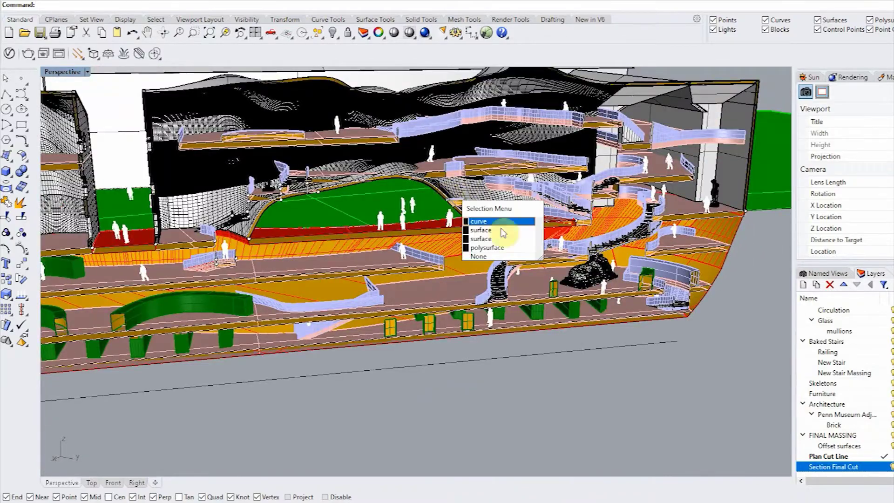
pyautogui.click(511, 253)
pyautogui.scroll(-5, 443, 298)
pyautogui.moveTo(443, 298); pyautogui.dragTo(435, 293, button='right')
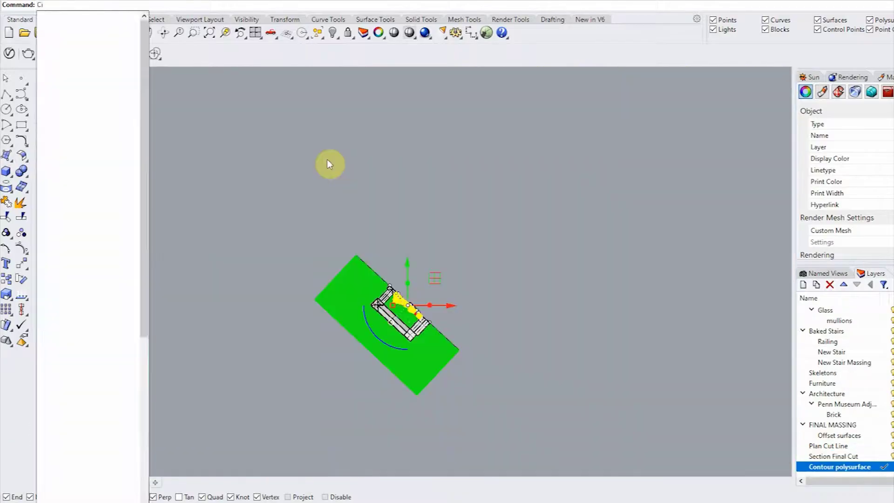
pyautogui.write('Contour')
pyautogui.press('Return')
pyautogui.scroll(3, 326, 303)
pyautogui.click(362, 227)
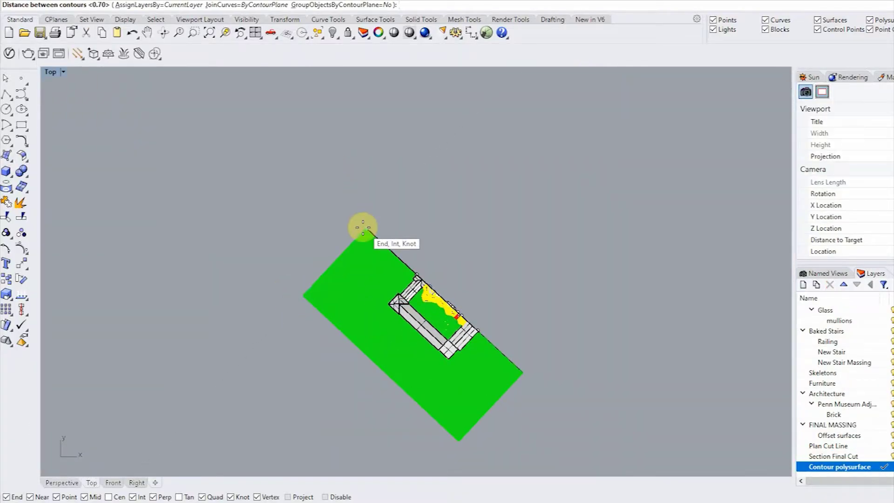
pyautogui.press('Return')
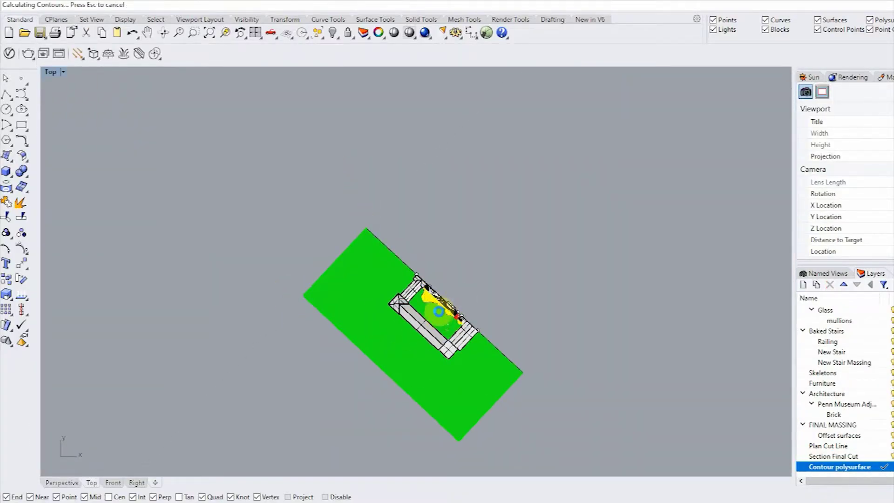
# Examine the contour lines on the undulating structure in the Top and Perspective views, leaving nothing selected.
pyautogui.scroll(6, 440, 308)
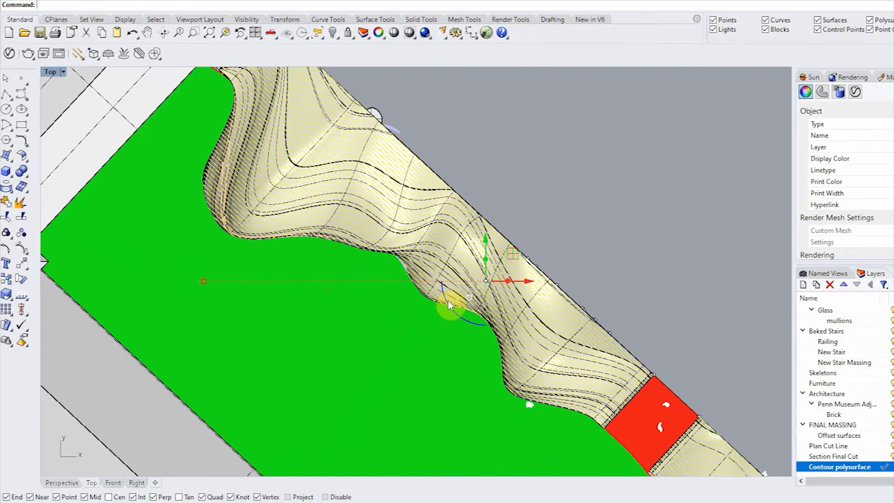
pyautogui.click(71, 488)
pyautogui.moveTo(364, 323); pyautogui.dragTo(301, 250, button='right')
pyautogui.moveTo(392, 256); pyautogui.dragTo(505, 250, button='right')
pyautogui.press('Escape')
pyautogui.scroll(8, 522, 221)
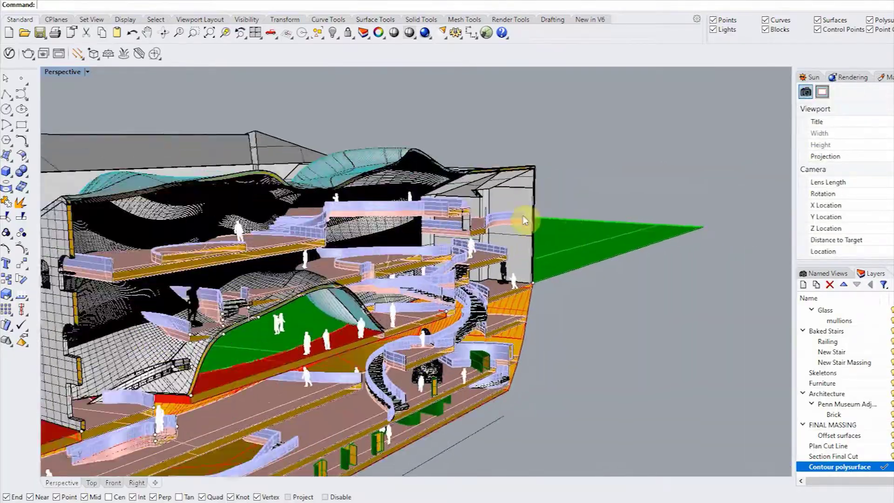
# Draw a three-point rectangle over the end wall, from its base edge at the floor up to the joint below the roof.
pyautogui.click(554, 327)
pyautogui.scroll(5, 553, 327)
pyautogui.moveTo(554, 327); pyautogui.dragTo(468, 377, button='right')
pyautogui.press('Escape')
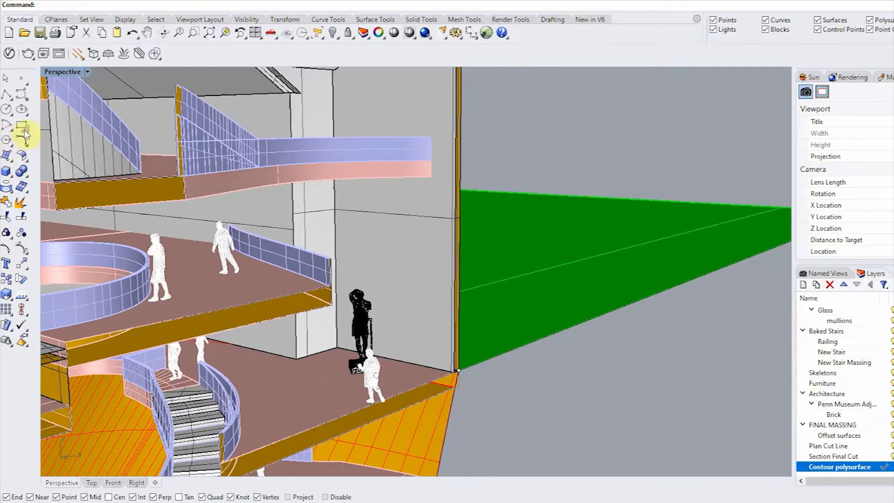
pyautogui.click(41, 131)
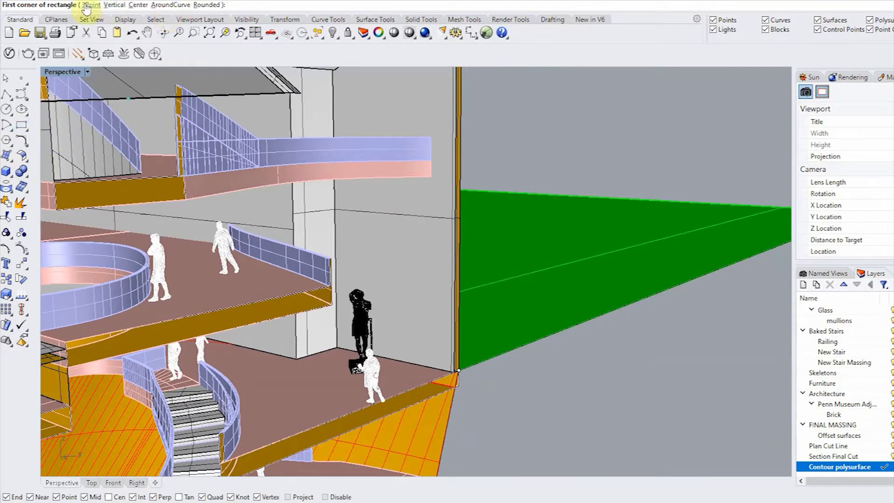
pyautogui.click(87, 6)
pyautogui.click(336, 347)
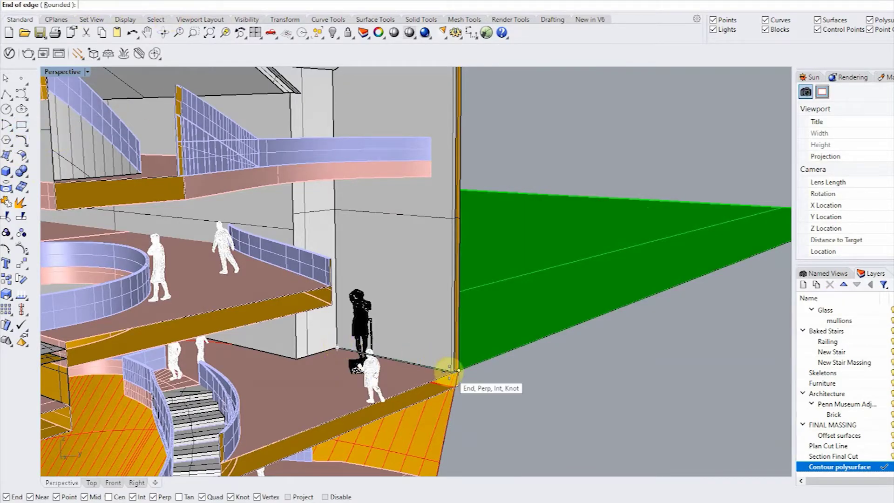
pyautogui.click(448, 370)
pyautogui.scroll(-5, 443, 314)
pyautogui.scroll(10, 431, 289)
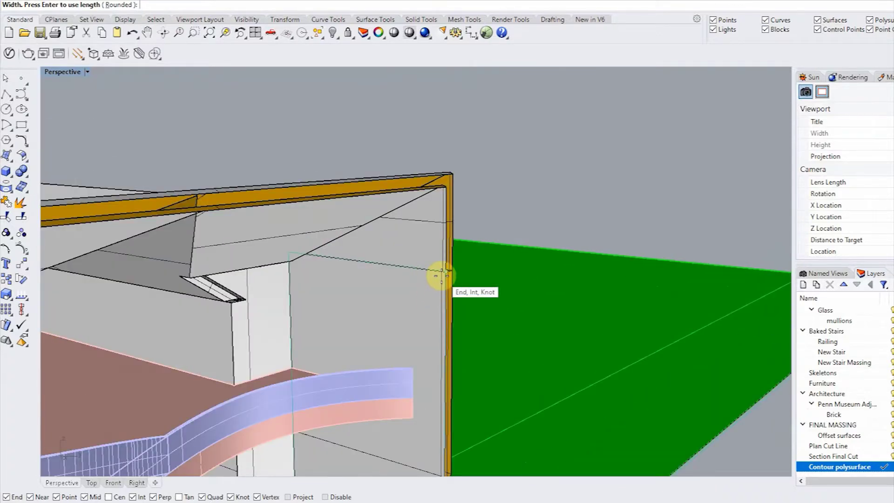
pyautogui.click(435, 275)
pyautogui.click(471, 302)
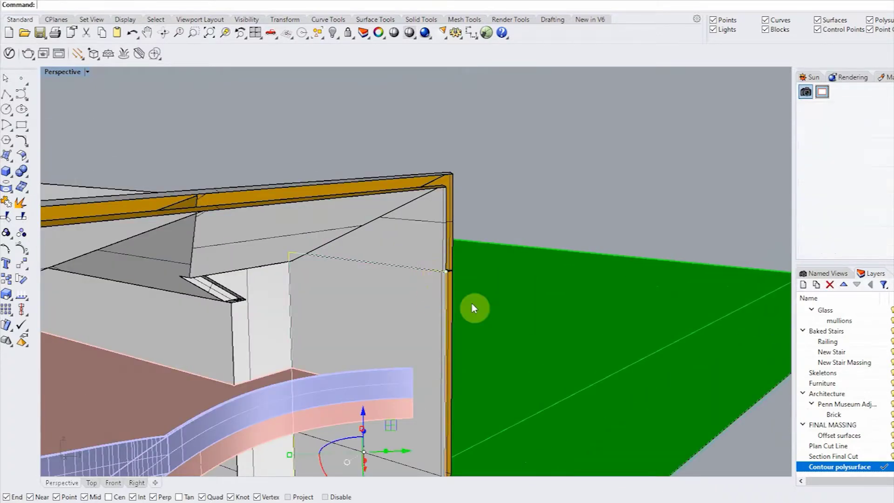
pyautogui.press('Return')
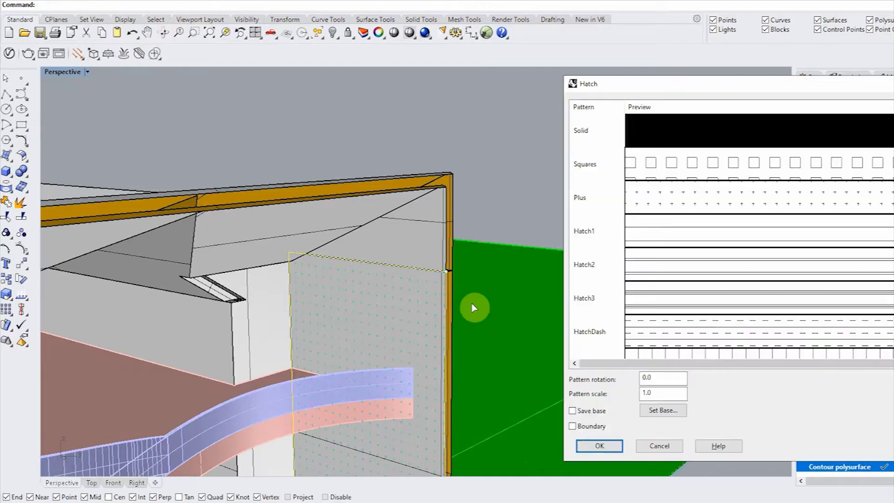
pyautogui.scroll(-2, 692, 181)
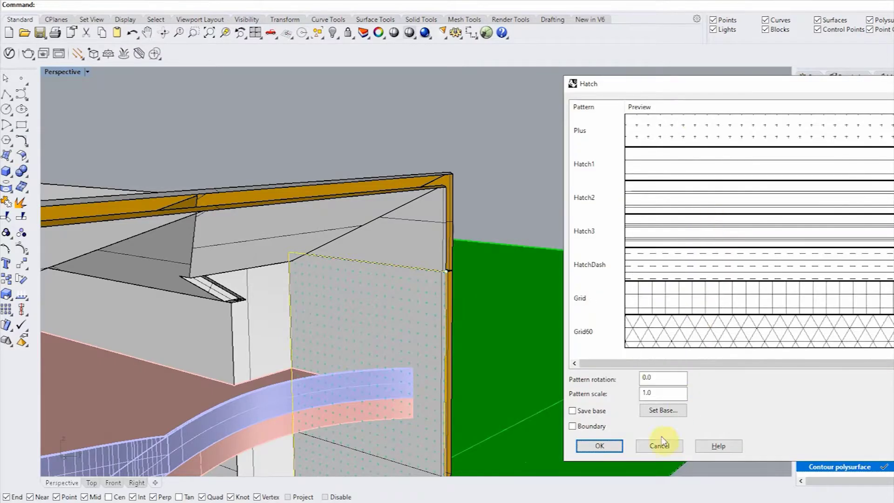
pyautogui.click(669, 451)
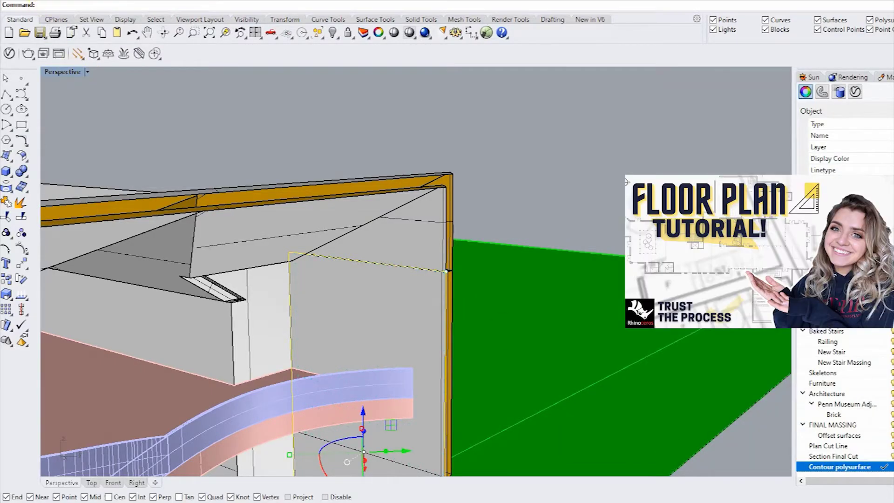
# Import additional hatch patterns in the document's hatch properties and look through them for a brick flooring pattern.
pyautogui.click(11, 0)
pyautogui.click(46, 178)
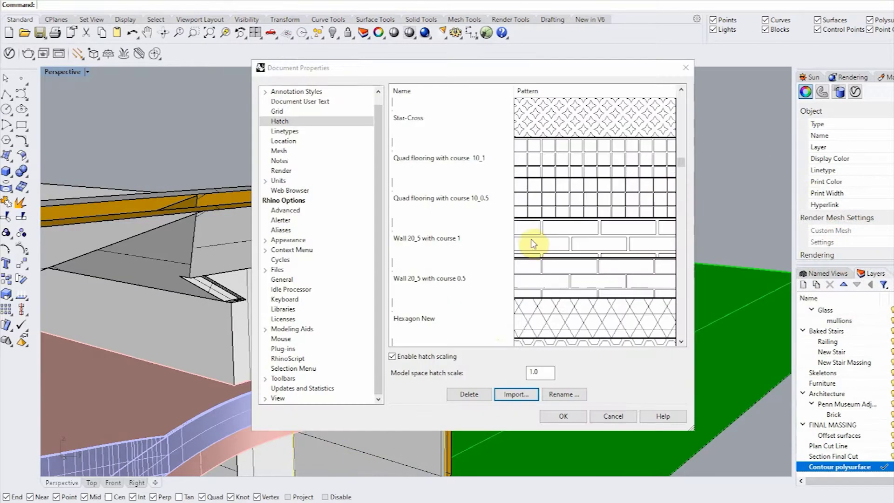
pyautogui.scroll(-4, 532, 243)
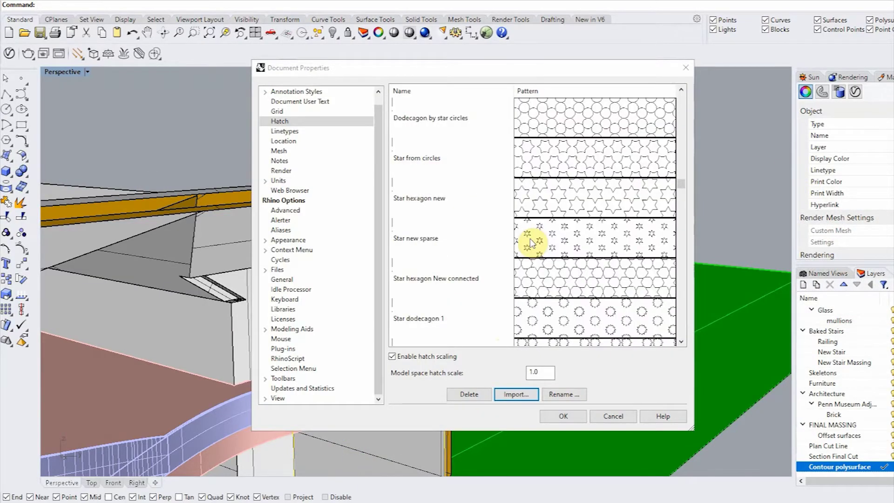
pyautogui.scroll(-10, 532, 243)
pyautogui.scroll(-10, 531, 243)
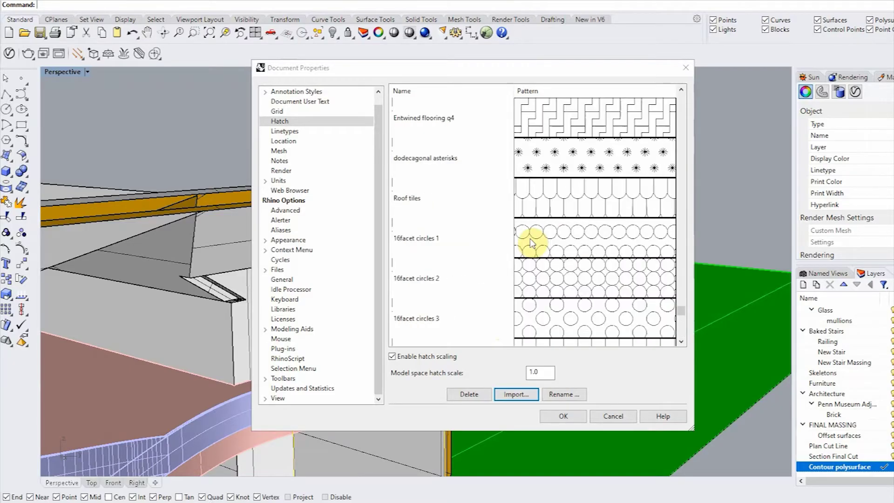
pyautogui.scroll(10, 532, 242)
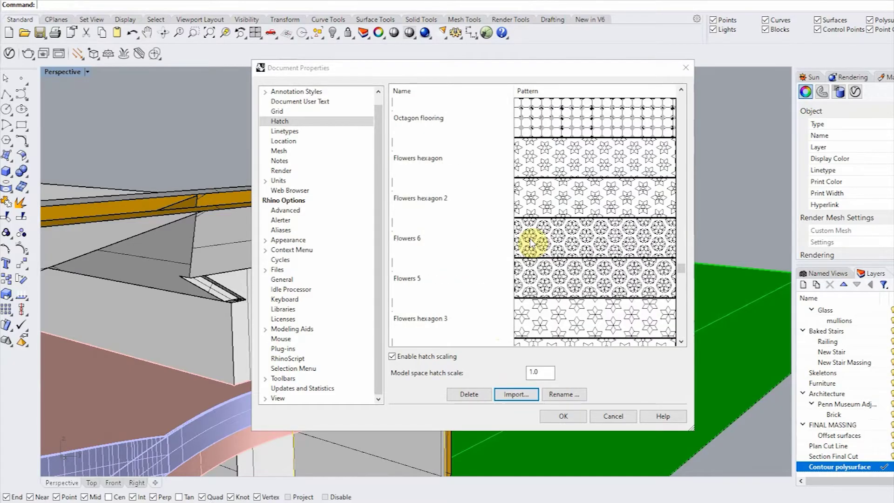
pyautogui.scroll(10, 532, 243)
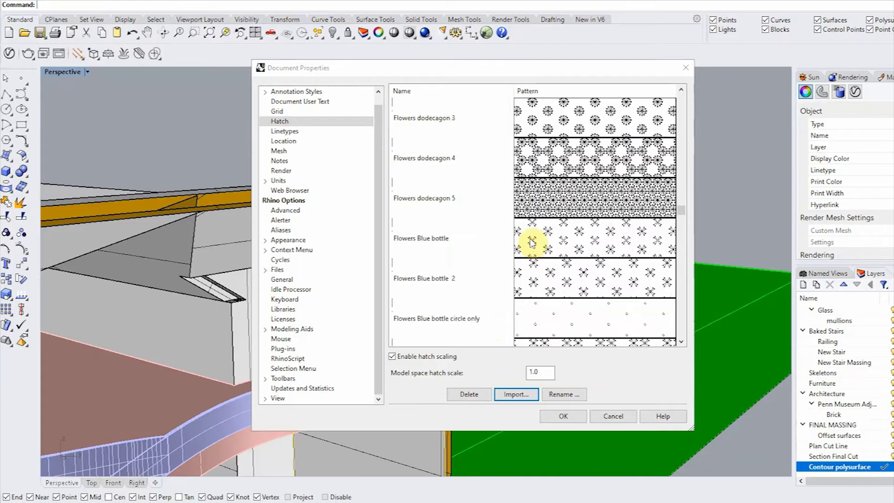
pyautogui.scroll(10, 532, 242)
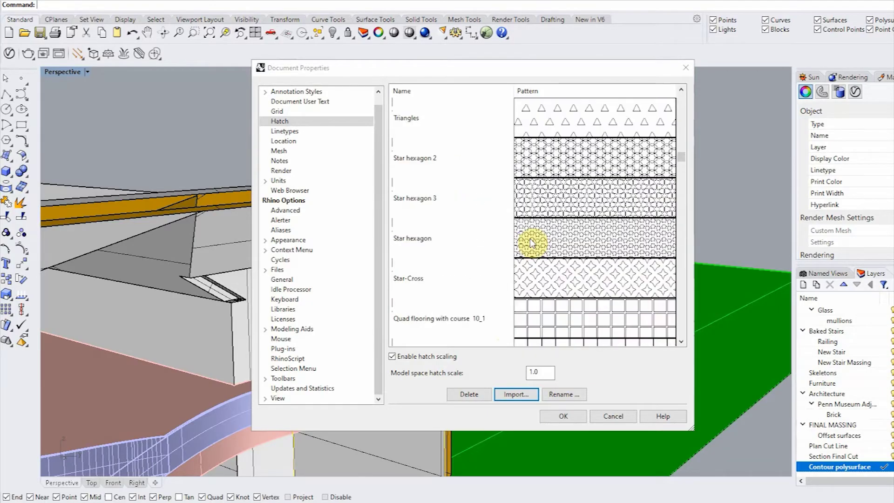
pyautogui.scroll(8, 532, 243)
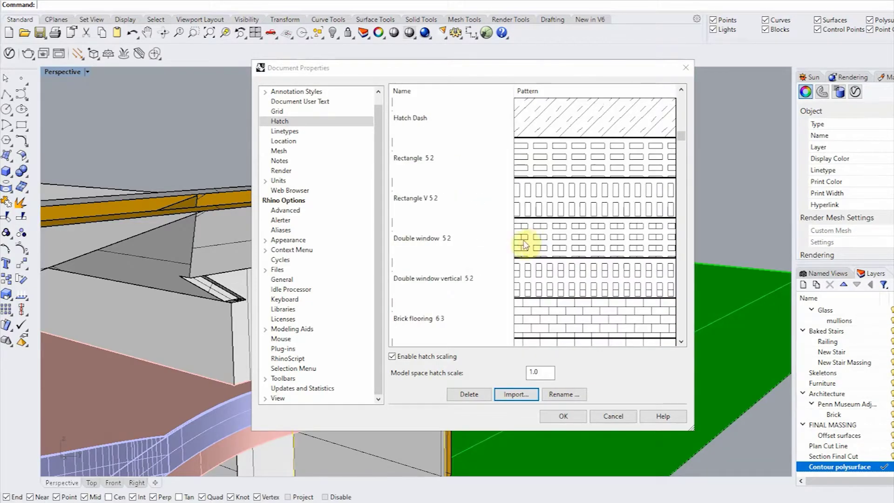
pyautogui.scroll(-4, 472, 265)
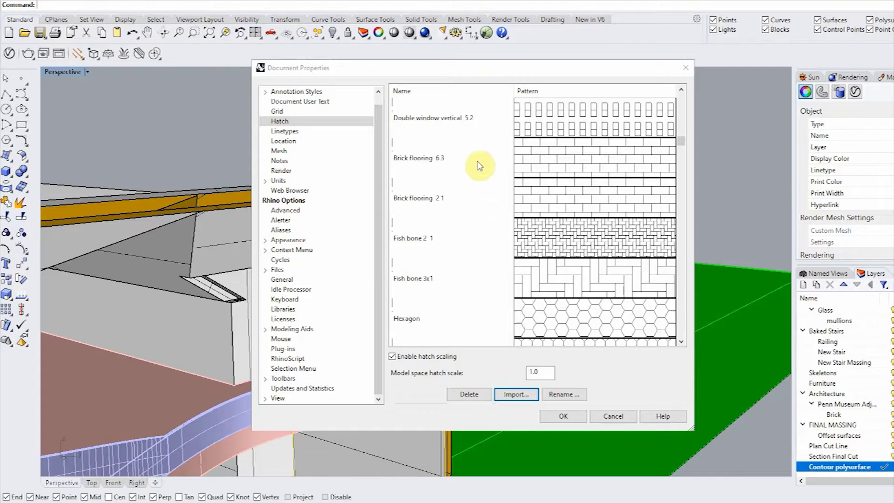
pyautogui.click(479, 165)
pyautogui.click(563, 416)
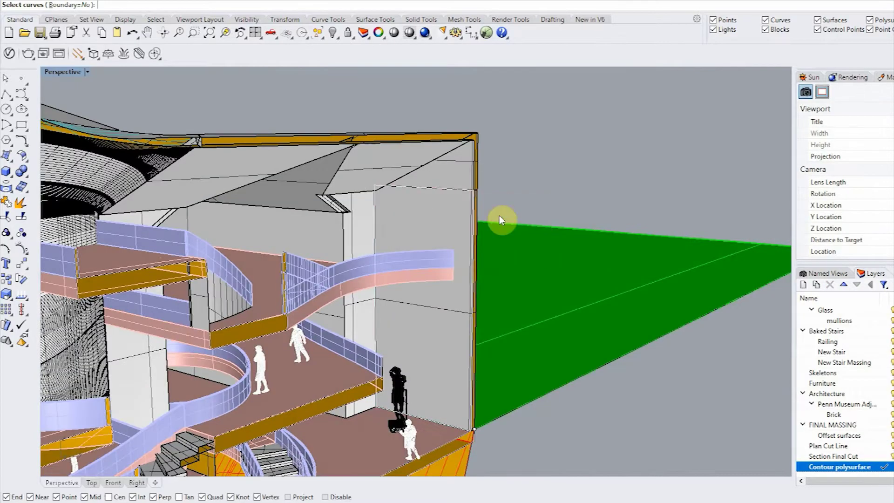
# Hatch the end-wall rectangle with the brick pattern at a scale of 0.3 and select the new hatch for a closer look.
pyautogui.click(474, 223)
pyautogui.press('Return')
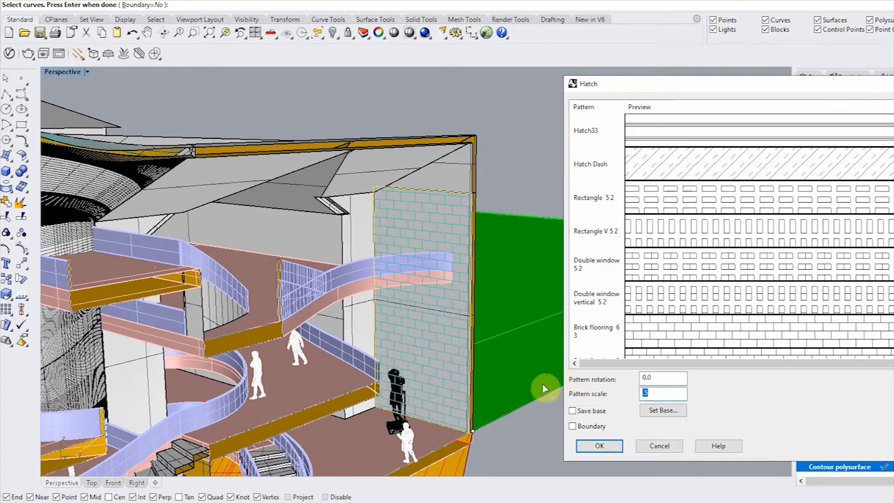
pyautogui.write('.1')
pyautogui.press('Tab')
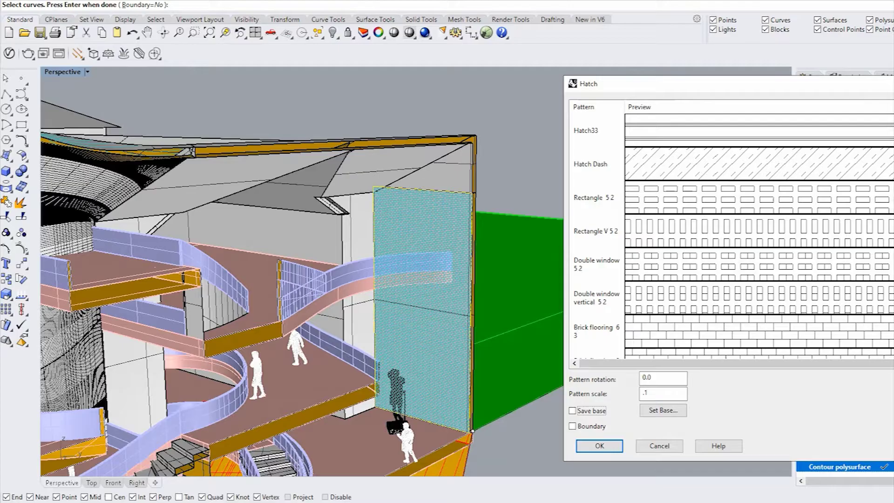
pyautogui.write('.3')
pyautogui.press('Tab')
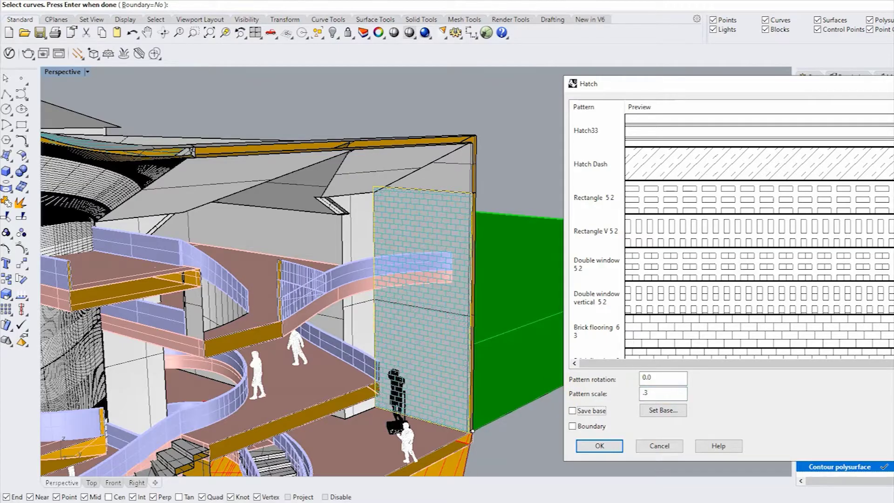
pyautogui.click(586, 449)
pyautogui.scroll(5, 436, 336)
pyautogui.click(436, 335)
pyautogui.click(466, 362)
pyautogui.moveTo(461, 361); pyautogui.dragTo(455, 334, button='right')
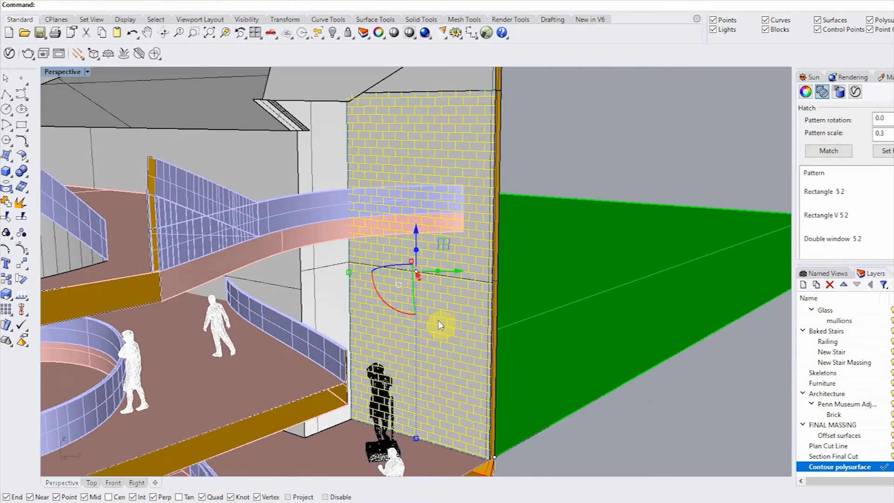
pyautogui.write('Gro')
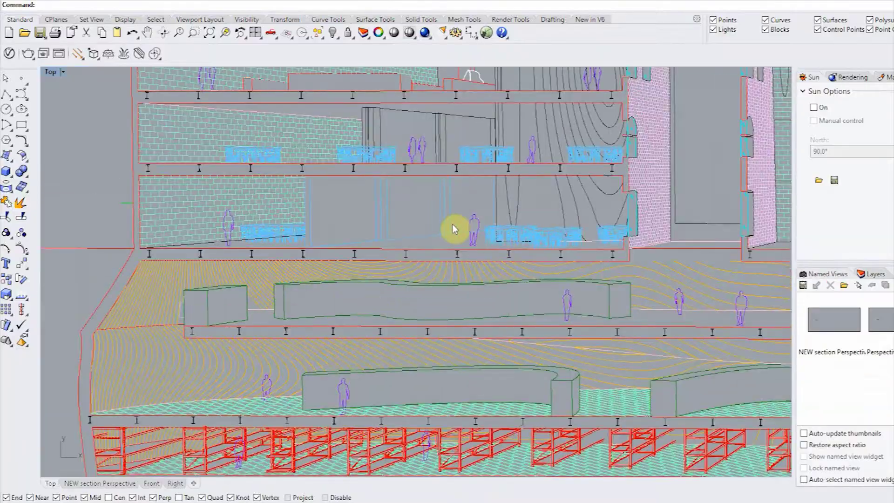
# Examine the brick hatches, furniture and figures on the upper floors of the 2D section drawing in the Top view.
pyautogui.scroll(4, 427, 229)
pyautogui.moveTo(432, 238); pyautogui.dragTo(475, 367, button='right')
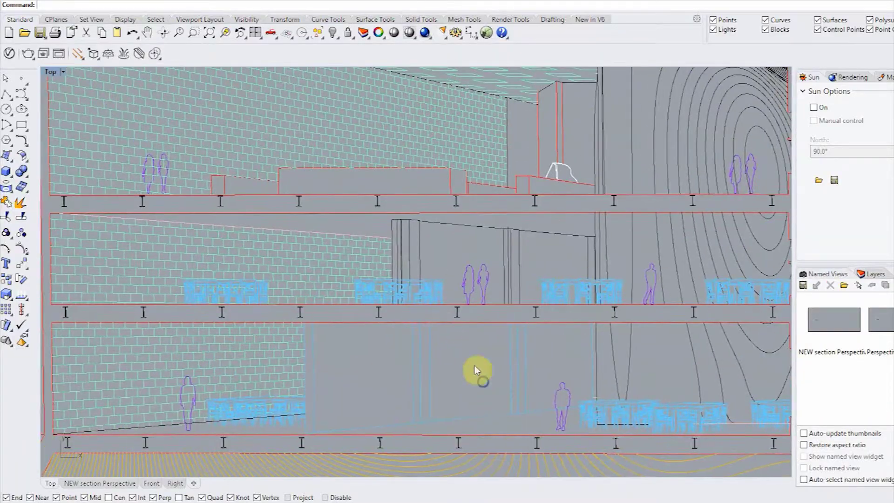
pyautogui.scroll(-4, 473, 363)
pyautogui.moveTo(420, 200); pyautogui.dragTo(441, 274, button='right')
pyautogui.scroll(4, 429, 198)
pyautogui.scroll(-5, 429, 194)
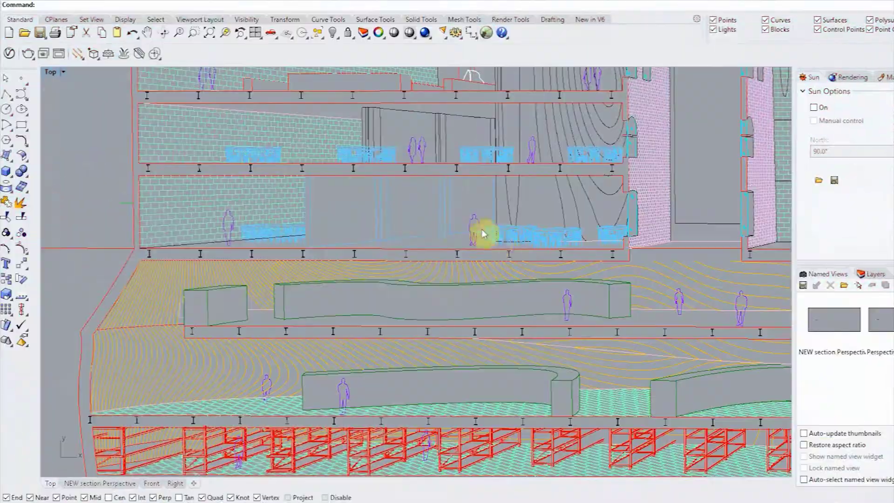
pyautogui.scroll(4, 426, 226)
pyautogui.moveTo(420, 210); pyautogui.dragTo(489, 387, button='right')
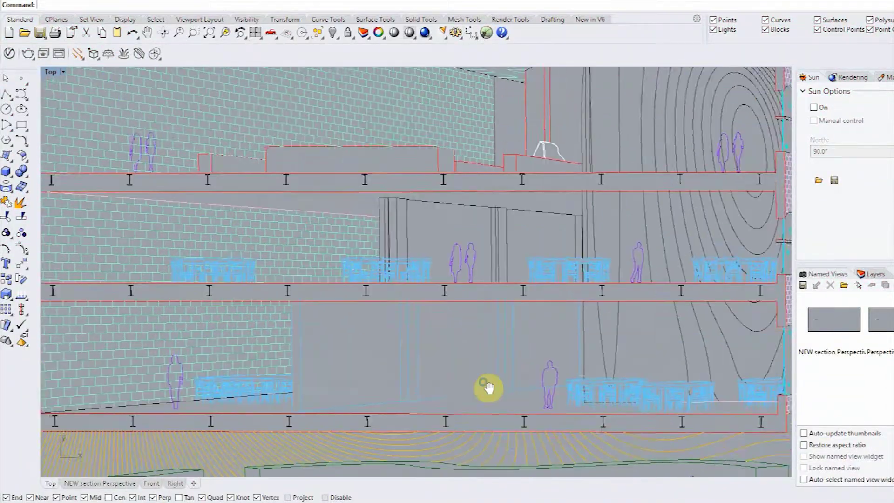
pyautogui.scroll(-2, 419, 293)
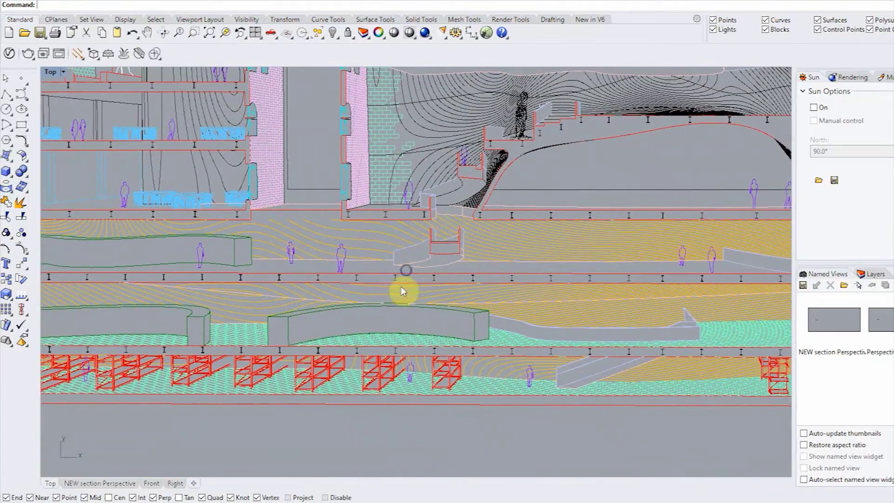
# Examine the contour lines, floor hatches and stairs across the lower levels of the 2D section drawing.
pyautogui.moveTo(469, 211)
pyautogui.mouseDown(button='right')
pyautogui.moveTo(443, 273)
pyautogui.moveTo(389, 336)
pyautogui.mouseUp(button='right')
pyautogui.moveTo(478, 319); pyautogui.dragTo(378, 309, button='right')
pyautogui.moveTo(509, 320); pyautogui.dragTo(607, 213, button='right')
pyautogui.scroll(8, 584, 325)
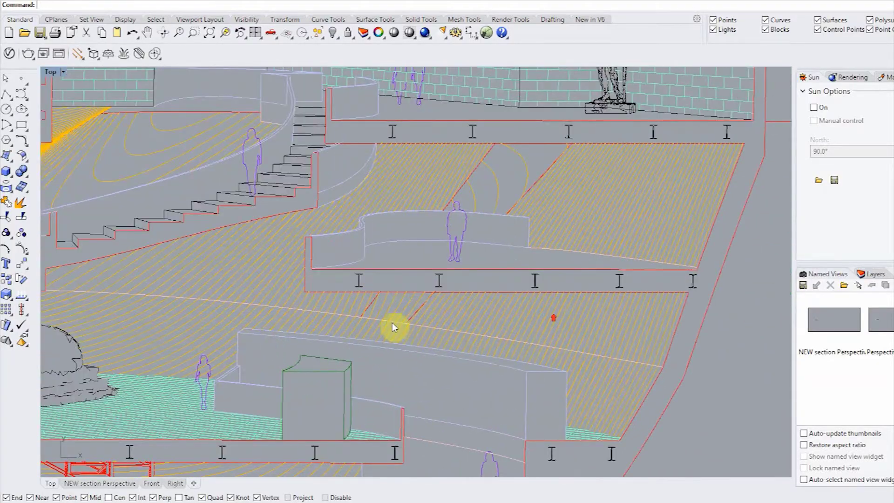
pyautogui.moveTo(444, 309); pyautogui.dragTo(620, 234, button='right')
pyautogui.moveTo(381, 335); pyautogui.dragTo(634, 309, button='right')
pyautogui.moveTo(246, 288); pyautogui.dragTo(442, 281, button='right')
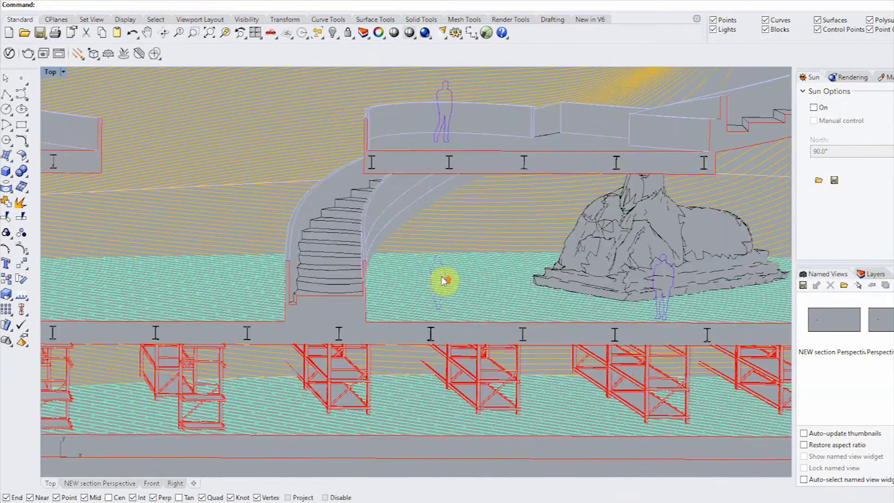
# Select the human figure beside the curved stair, compare it with the figure by the sculpture, and clear the selection.
pyautogui.scroll(3, 449, 281)
pyautogui.click(449, 280)
pyautogui.click(492, 321)
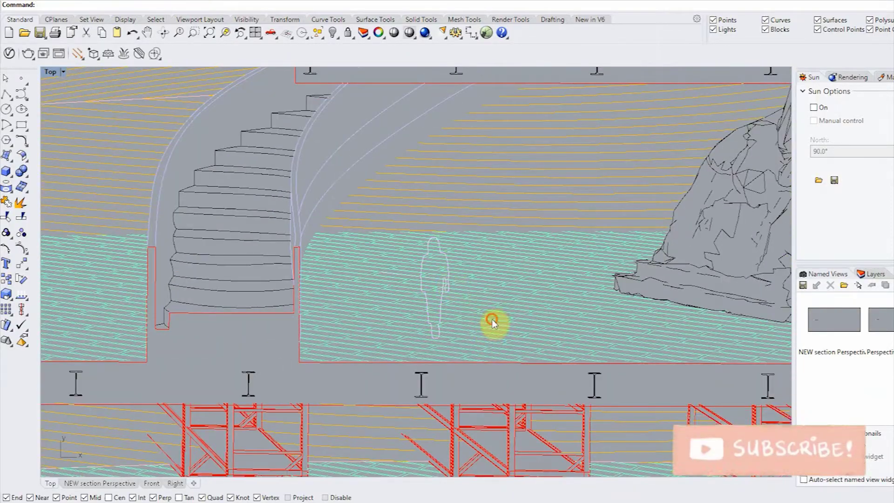
pyautogui.scroll(3, 455, 308)
pyautogui.click(411, 293)
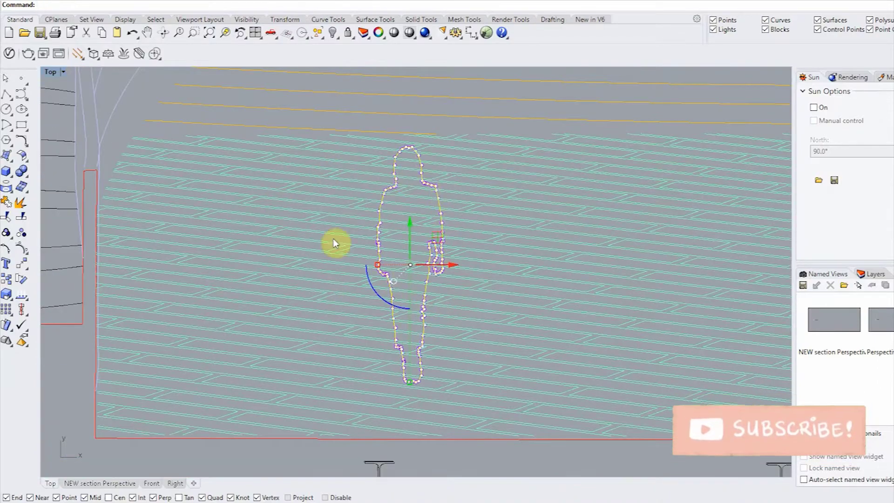
pyautogui.scroll(-3, 393, 296)
pyautogui.scroll(-4, 395, 293)
pyautogui.scroll(5, 648, 289)
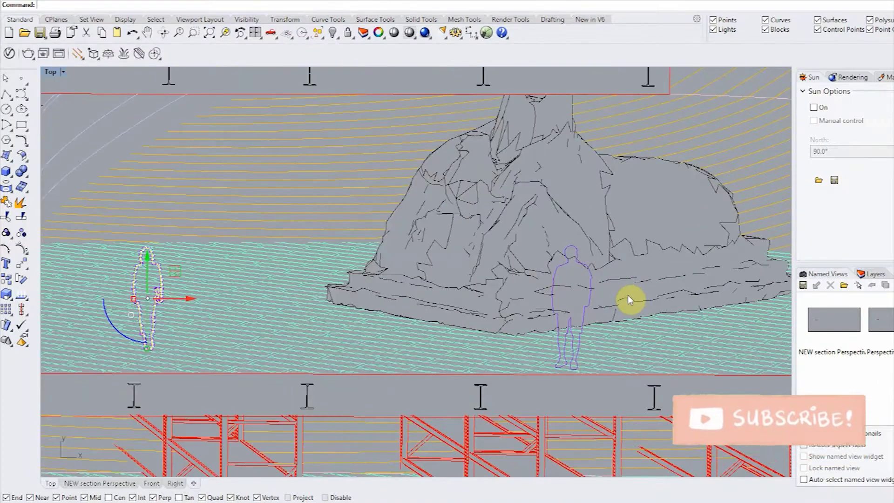
pyautogui.scroll(2, 211, 310)
pyautogui.moveTo(298, 285); pyautogui.dragTo(489, 269, button='right')
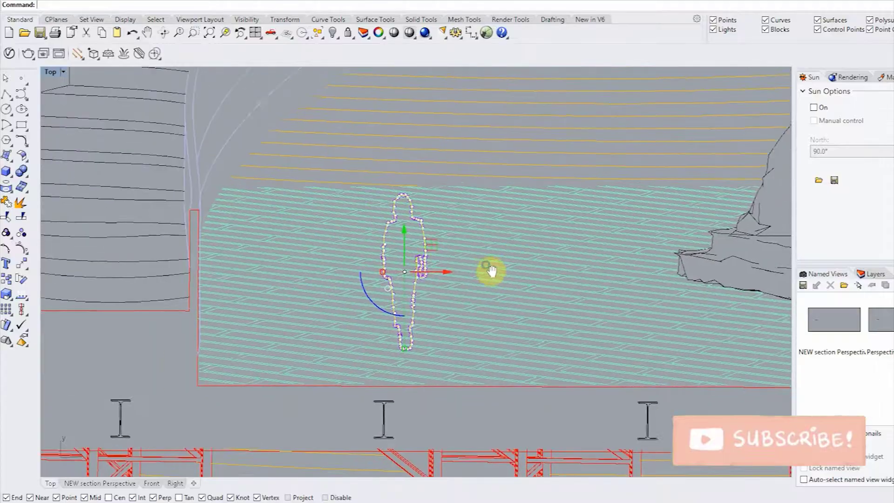
pyautogui.scroll(-3, 456, 286)
pyautogui.moveTo(272, 301); pyautogui.dragTo(407, 300, button='right')
pyautogui.click(413, 331)
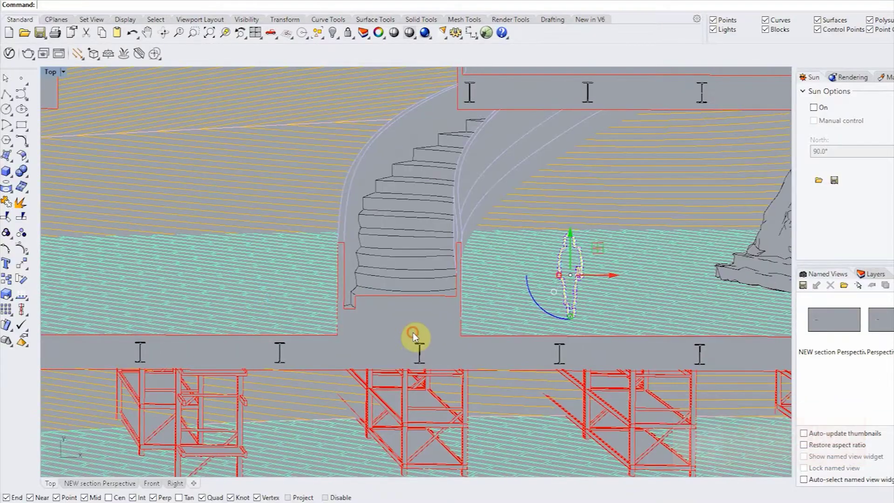
# Review the floor hatches, ramps and storage racks along the lowest levels, continuing back up through the rest of the section drawing.
pyautogui.moveTo(278, 335); pyautogui.dragTo(638, 327, button='right')
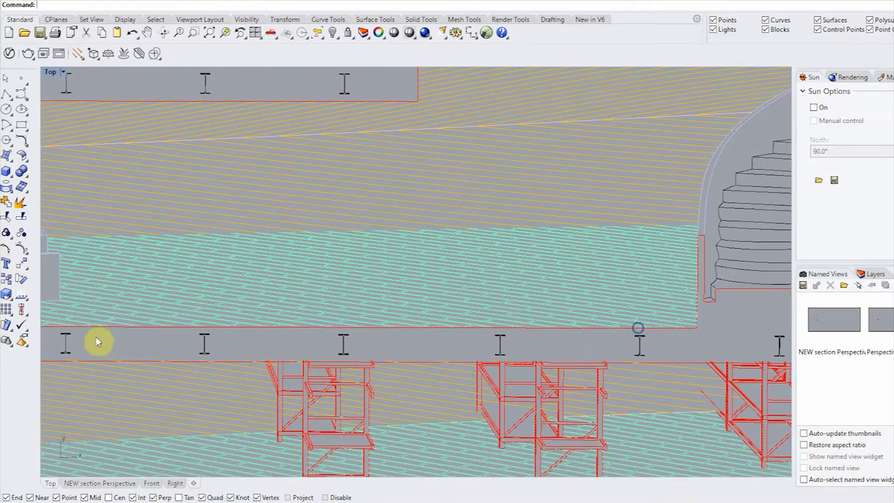
pyautogui.moveTo(94, 335); pyautogui.dragTo(560, 340, button='right')
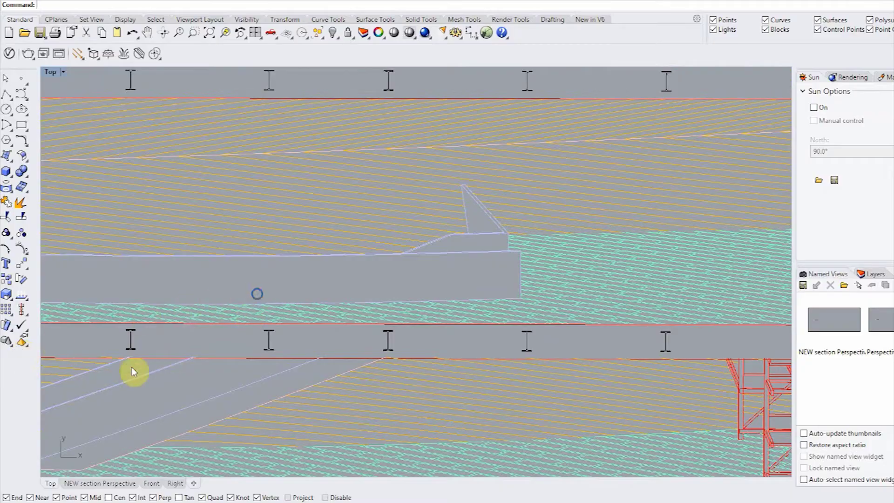
pyautogui.moveTo(131, 371); pyautogui.dragTo(535, 350, button='right')
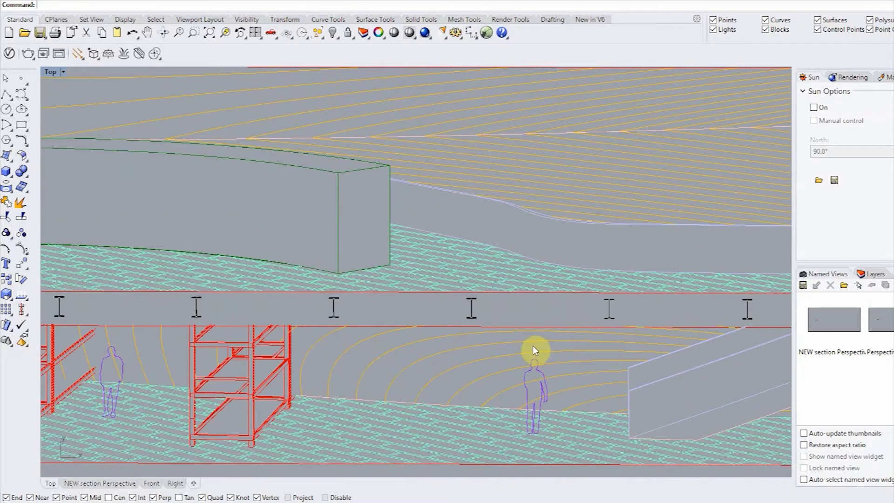
pyautogui.scroll(-4, 517, 344)
pyautogui.moveTo(305, 335); pyautogui.dragTo(593, 320, button='right')
pyautogui.moveTo(244, 229); pyautogui.dragTo(567, 283, button='right')
pyautogui.moveTo(303, 189); pyautogui.dragTo(473, 285, button='right')
pyautogui.moveTo(368, 191); pyautogui.dragTo(471, 289, button='right')
pyautogui.moveTo(305, 184); pyautogui.dragTo(386, 300, button='right')
pyautogui.moveTo(358, 193); pyautogui.dragTo(475, 294, button='right')
pyautogui.moveTo(451, 196); pyautogui.dragTo(487, 333, button='right')
pyautogui.moveTo(378, 181); pyautogui.dragTo(349, 249, button='right')
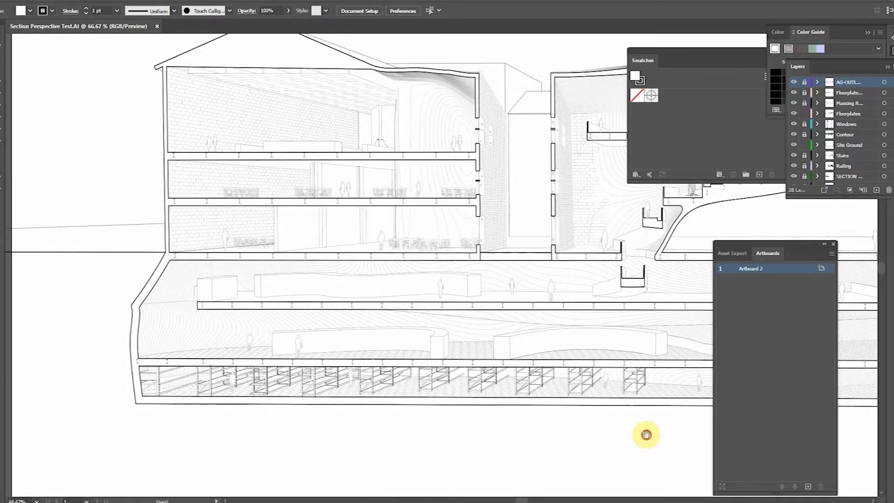
# Switch to Illustrator and look over the exported section's line weights and layers across the full width of the building.
pyautogui.moveTo(645, 434); pyautogui.dragTo(256, 433)
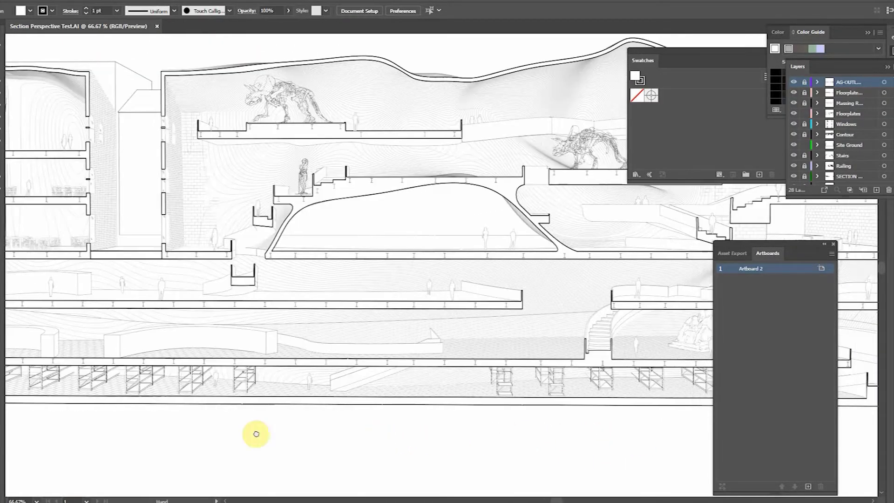
pyautogui.moveTo(580, 433); pyautogui.dragTo(383, 438)
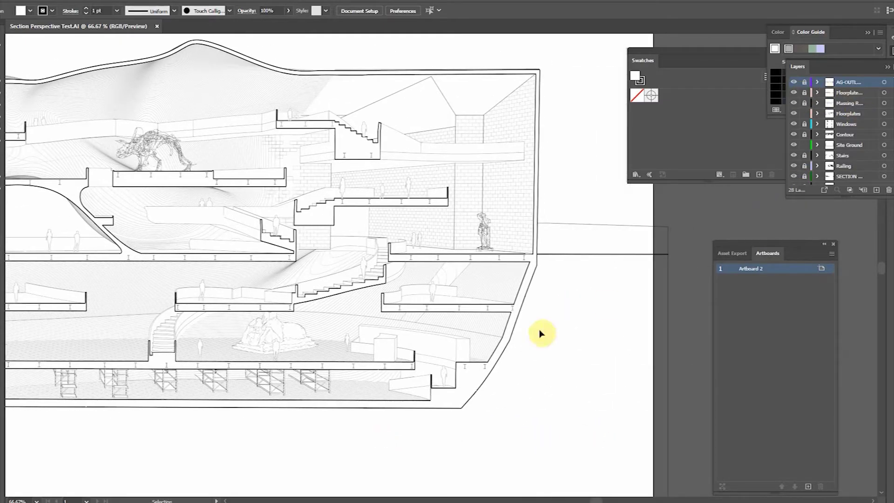
pyautogui.keyDown('alt'); pyautogui.scroll(5, 329, 388); pyautogui.keyUp('alt')
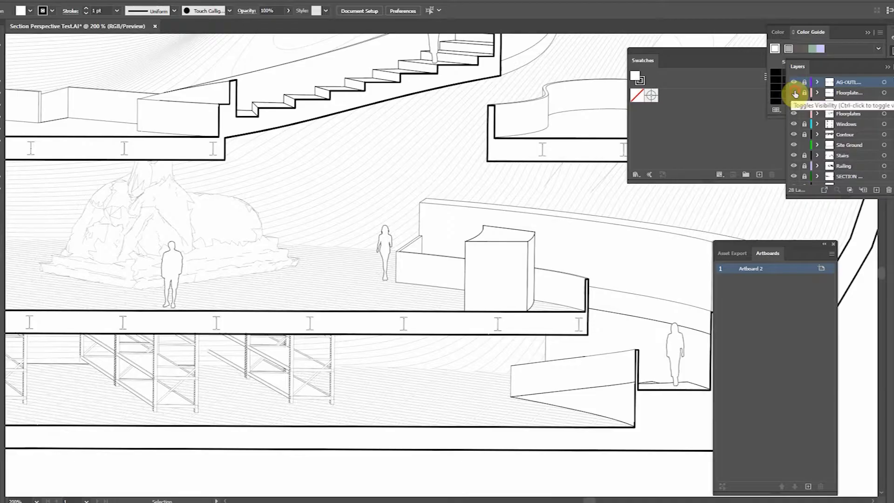
pyautogui.keyDown('alt'); pyautogui.scroll(-5, 485, 291); pyautogui.keyUp('alt')
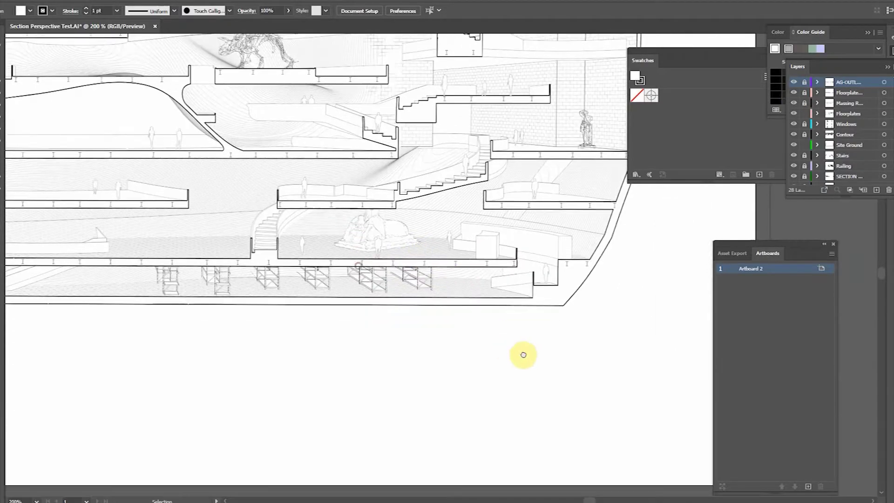
pyautogui.keyDown('alt'); pyautogui.scroll(1, 534, 359); pyautogui.keyUp('alt')
pyautogui.moveTo(533, 359); pyautogui.dragTo(552, 368)
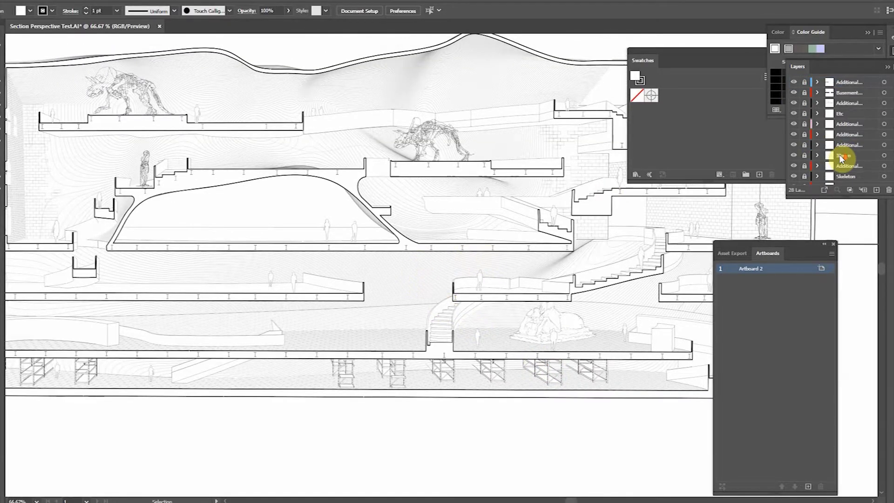
pyautogui.moveTo(453, 139); pyautogui.dragTo(728, 202)
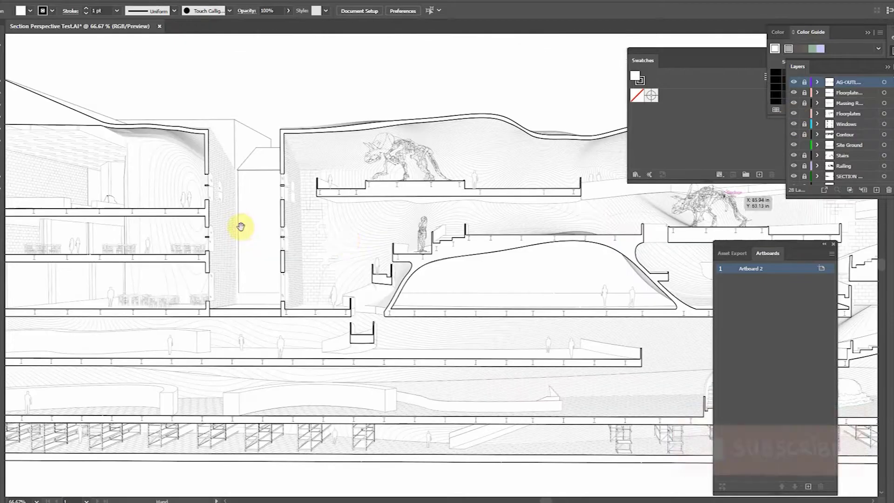
# Inspect the window openings, glass marks and brick hatching along the cut walls on both sides of the courtyard.
pyautogui.keyDown('alt'); pyautogui.scroll(5, 326, 230); pyautogui.keyUp('alt')
pyautogui.moveTo(347, 206)
pyautogui.mouseDown()
pyautogui.moveTo(216, 300)
pyautogui.moveTo(544, 289)
pyautogui.mouseUp()
pyautogui.moveTo(423, 126); pyautogui.dragTo(455, 350)
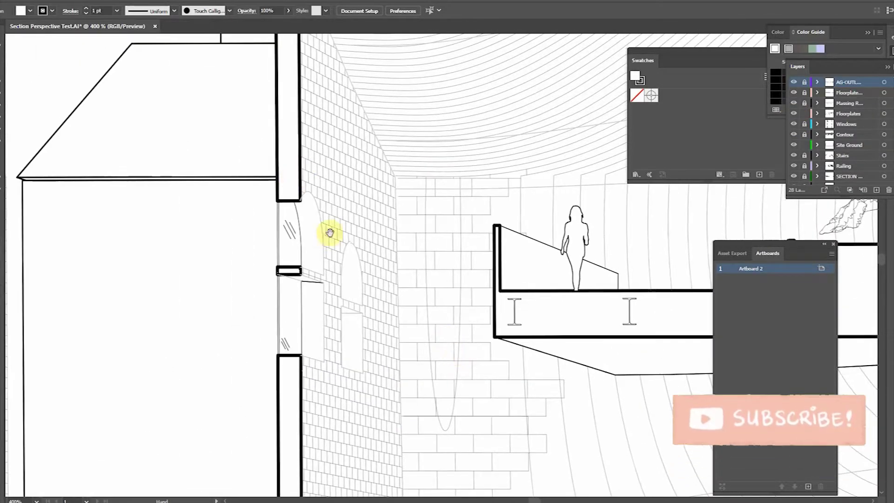
pyautogui.keyDown('alt'); pyautogui.scroll(2, 305, 273); pyautogui.keyUp('alt')
pyautogui.moveTo(428, 265); pyautogui.dragTo(366, 325)
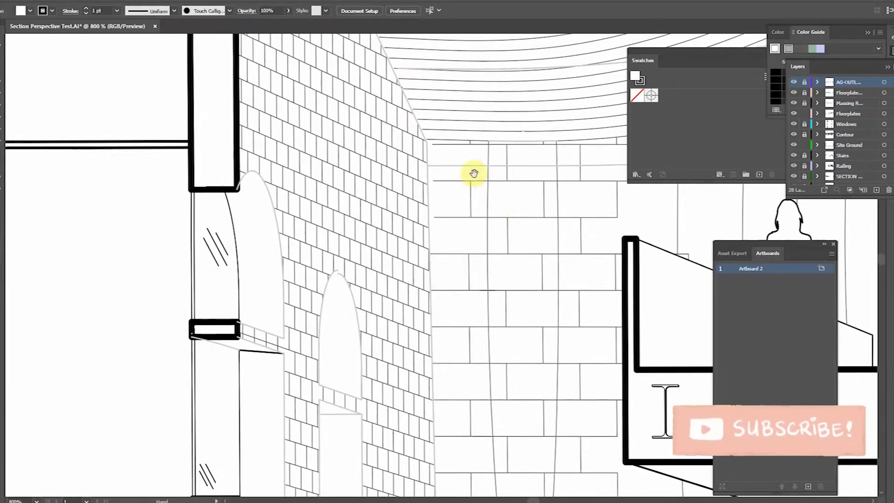
pyautogui.moveTo(430, 222); pyautogui.dragTo(440, 382)
pyautogui.moveTo(325, 232); pyautogui.dragTo(435, 257)
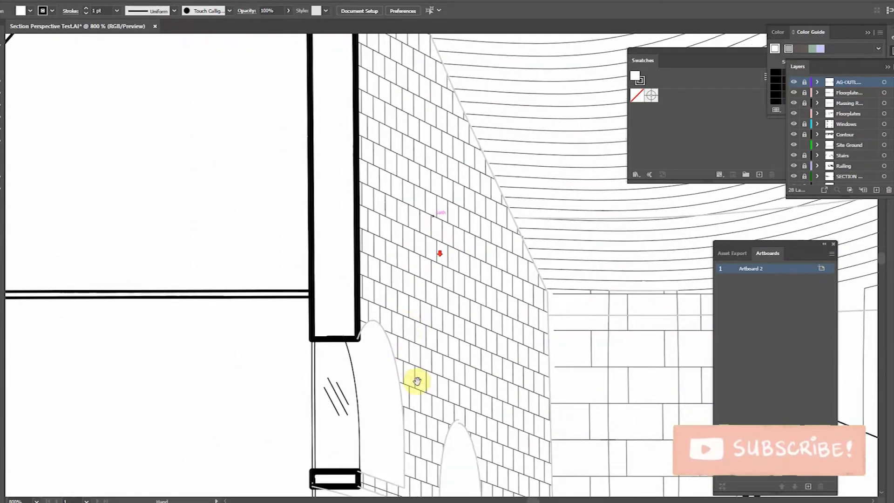
pyautogui.moveTo(415, 379); pyautogui.dragTo(459, 132)
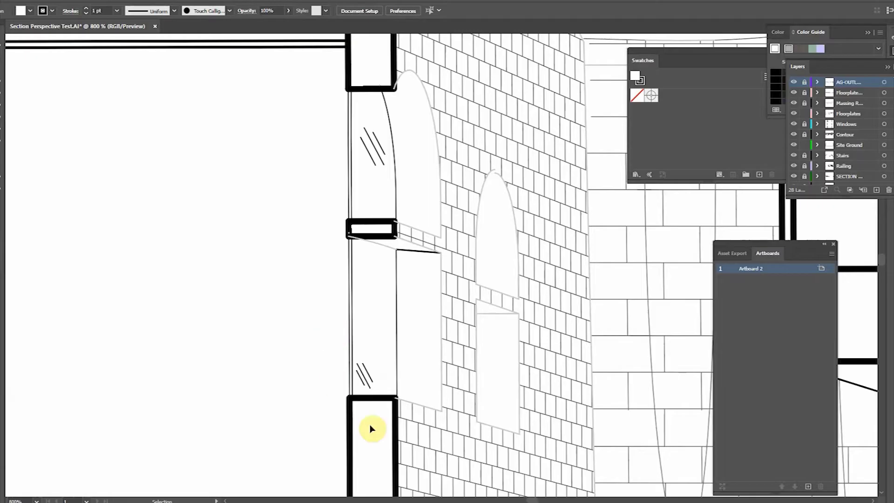
pyautogui.moveTo(421, 413); pyautogui.dragTo(479, 211)
pyautogui.keyDown('alt'); pyautogui.scroll(-2, 480, 214); pyautogui.keyUp('alt')
pyautogui.moveTo(419, 397); pyautogui.dragTo(460, 144)
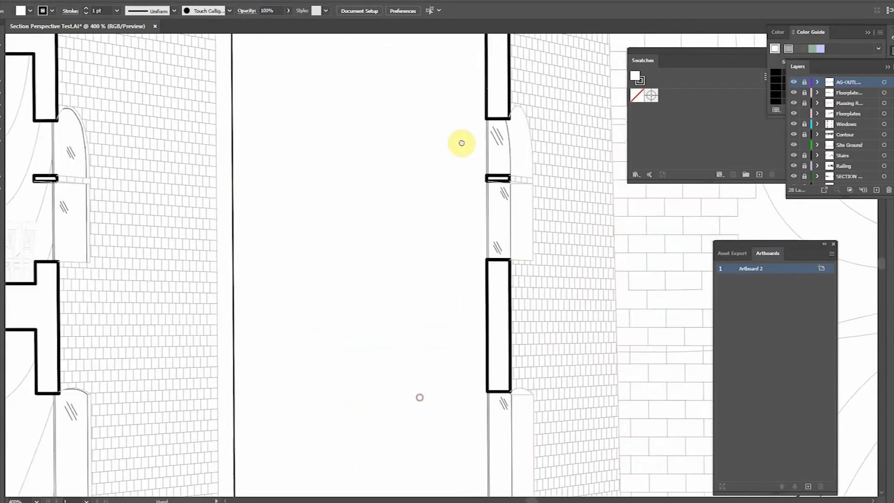
pyautogui.moveTo(537, 386); pyautogui.dragTo(482, 126)
pyautogui.keyDown('alt'); pyautogui.scroll(-3, 472, 259); pyautogui.keyUp('alt')
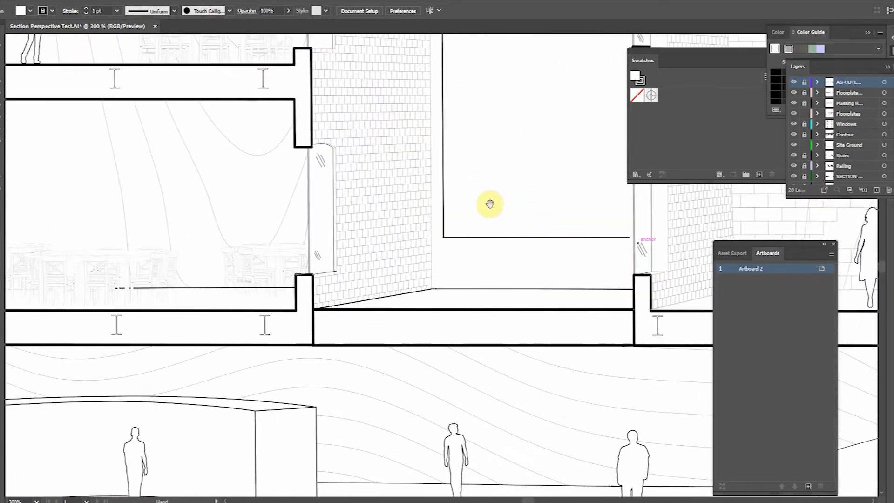
# Review the roof contours and the brick-walled floors of the gabled building in the Illustrator section.
pyautogui.moveTo(381, 165); pyautogui.dragTo(494, 393)
pyautogui.moveTo(466, 131); pyautogui.dragTo(460, 322)
pyautogui.moveTo(281, 142); pyautogui.dragTo(506, 189)
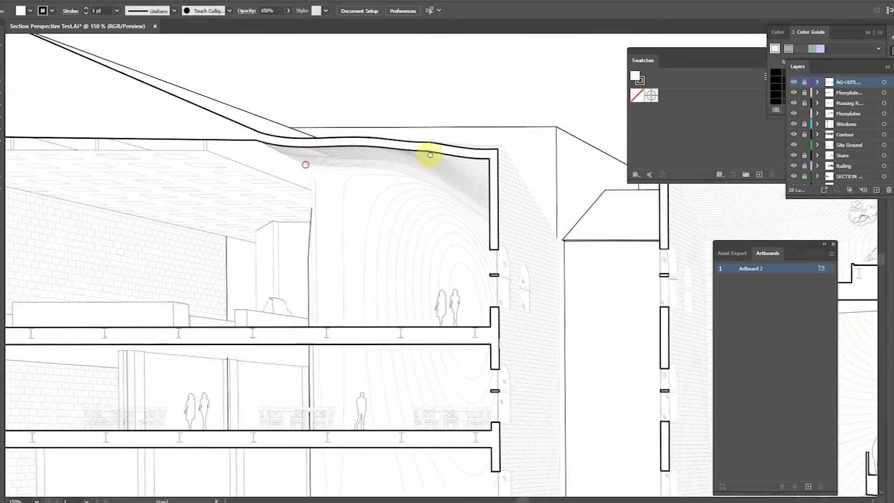
pyautogui.moveTo(430, 155); pyautogui.dragTo(466, 151)
pyautogui.keyDown('alt'); pyautogui.scroll(-1, 451, 168); pyautogui.keyUp('alt')
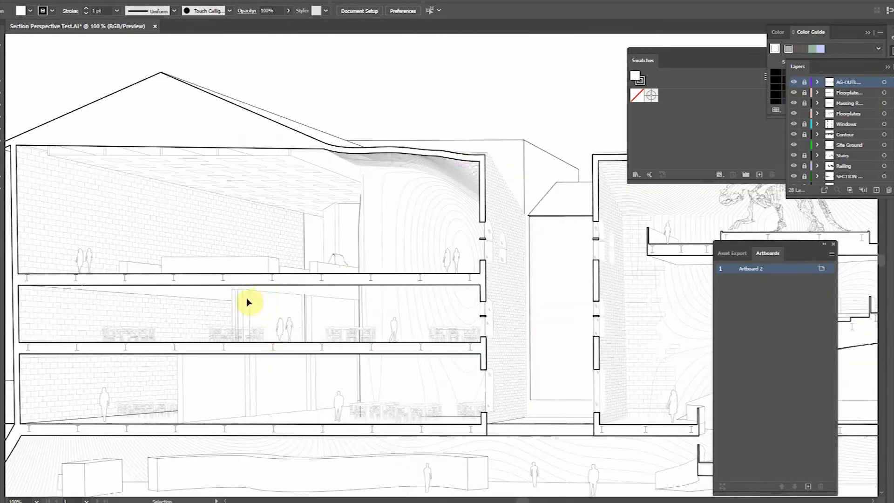
pyautogui.moveTo(319, 293)
pyautogui.mouseDown()
pyautogui.moveTo(387, 287)
pyautogui.moveTo(361, 161)
pyautogui.mouseUp()
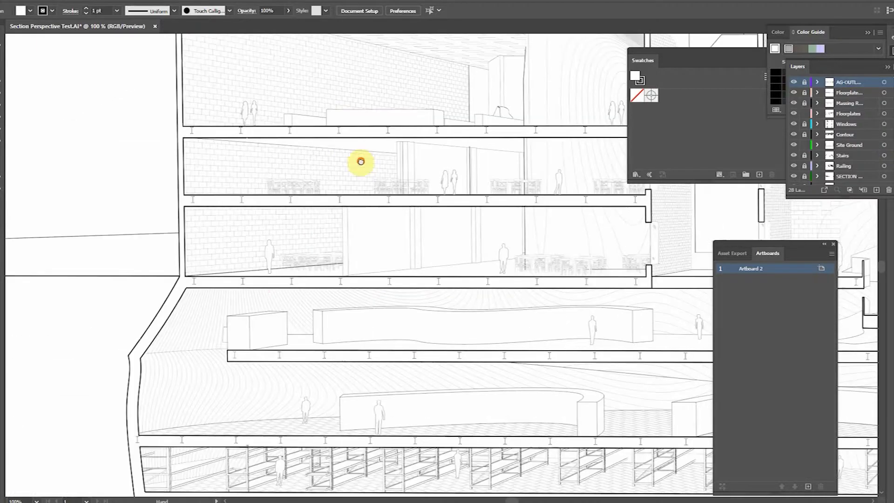
# Review the lower levels, storage racks and far-end staircases of the Illustrator section, finishing with the whole drawing in view.
pyautogui.moveTo(437, 372); pyautogui.dragTo(384, 180)
pyautogui.moveTo(474, 267); pyautogui.dragTo(210, 308)
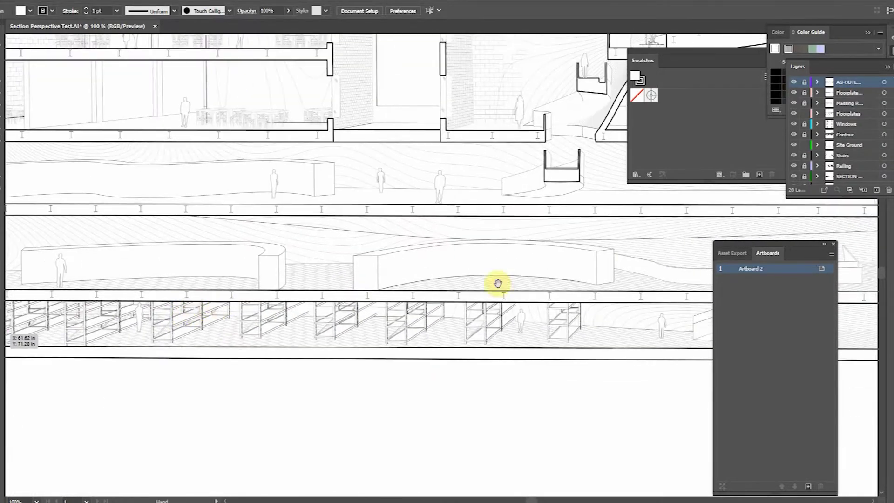
pyautogui.moveTo(528, 269)
pyautogui.mouseDown()
pyautogui.moveTo(336, 295)
pyautogui.moveTo(507, 287)
pyautogui.moveTo(251, 297)
pyautogui.moveTo(577, 301)
pyautogui.moveTo(359, 314)
pyautogui.mouseUp()
pyautogui.moveTo(473, 204); pyautogui.dragTo(428, 395)
pyautogui.keyDown('alt'); pyautogui.scroll(5, 541, 352); pyautogui.keyUp('alt')
pyautogui.keyDown('alt'); pyautogui.scroll(-5, 422, 327); pyautogui.keyUp('alt')
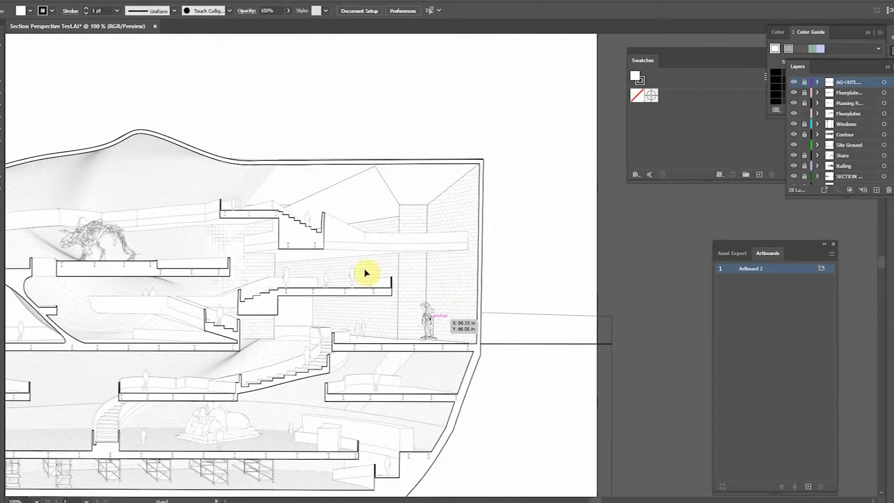
pyautogui.keyDown('alt'); pyautogui.scroll(-1, 413, 264); pyautogui.keyUp('alt')
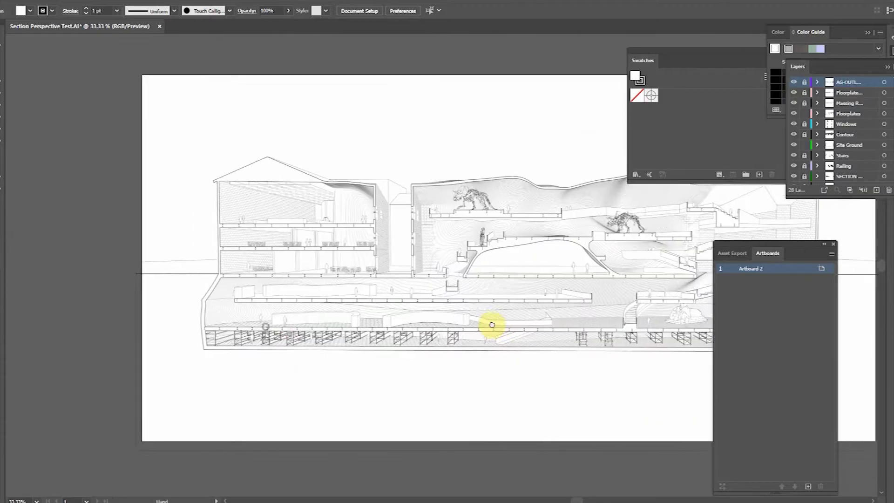
pyautogui.moveTo(488, 326); pyautogui.dragTo(323, 324)
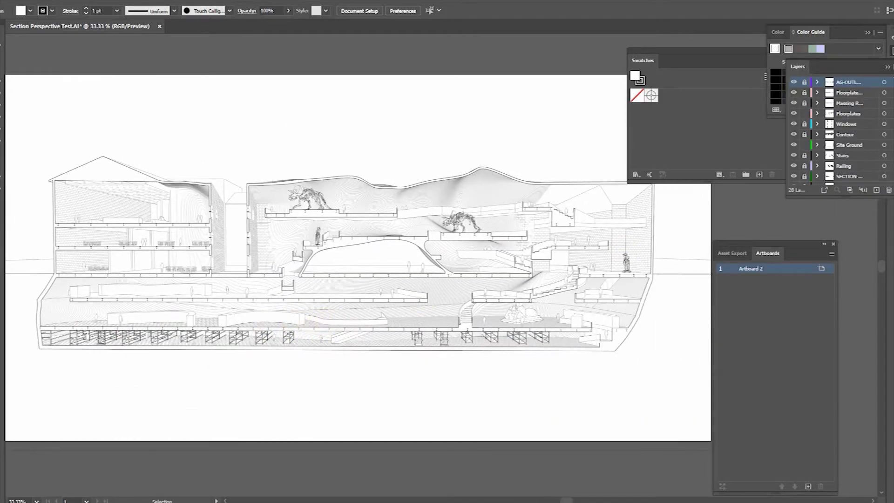
# Switch to Photoshop and inspect the section linework over the sky background, from the staircases and statues to the courtyard windows and brick walls.
pyautogui.scroll(-5, 837, 155)
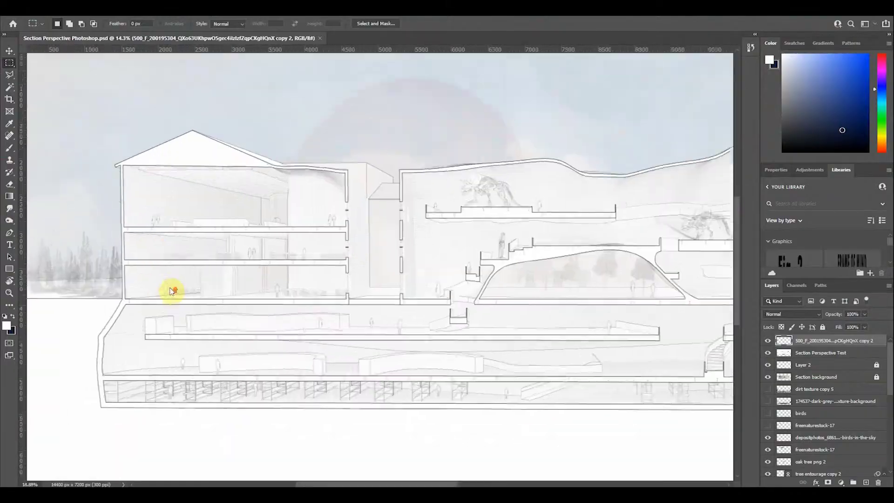
pyautogui.moveTo(359, 222); pyautogui.dragTo(360, 230)
pyautogui.moveTo(449, 225); pyautogui.dragTo(486, 317)
pyautogui.scroll(-5, 485, 235)
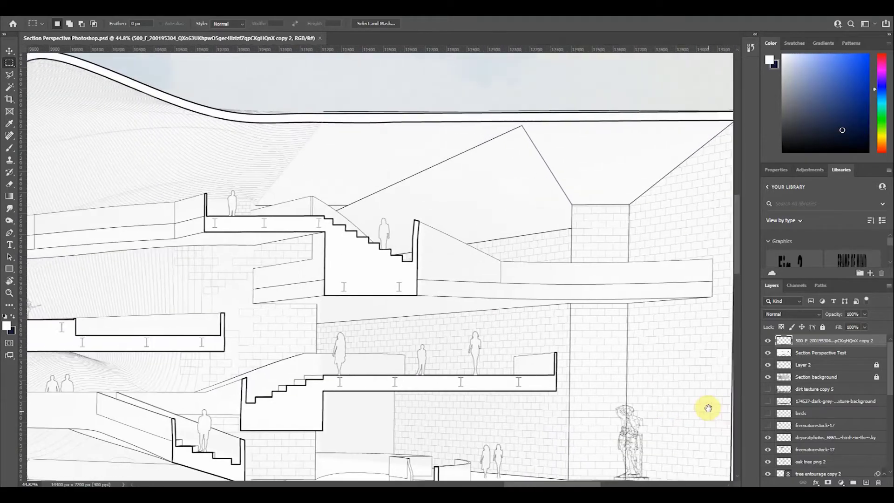
pyautogui.moveTo(315, 367); pyautogui.dragTo(551, 322)
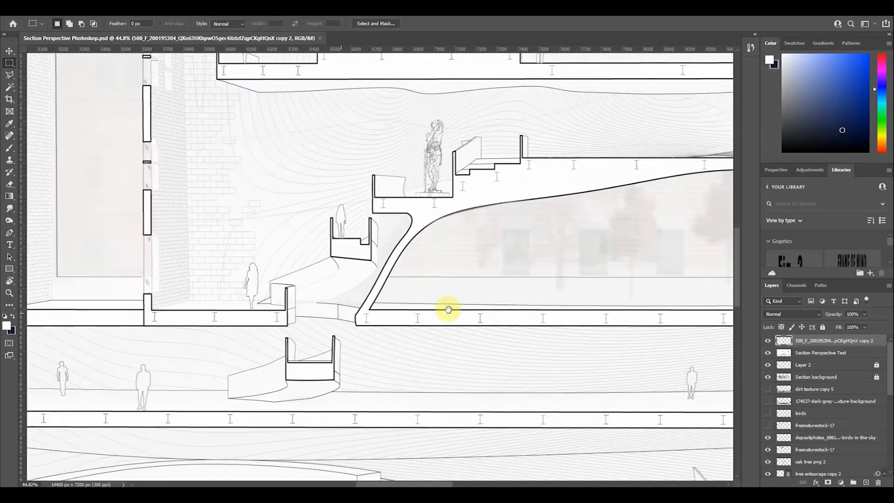
pyautogui.keyDown('alt'); pyautogui.scroll(10, 481, 392); pyautogui.keyUp('alt')
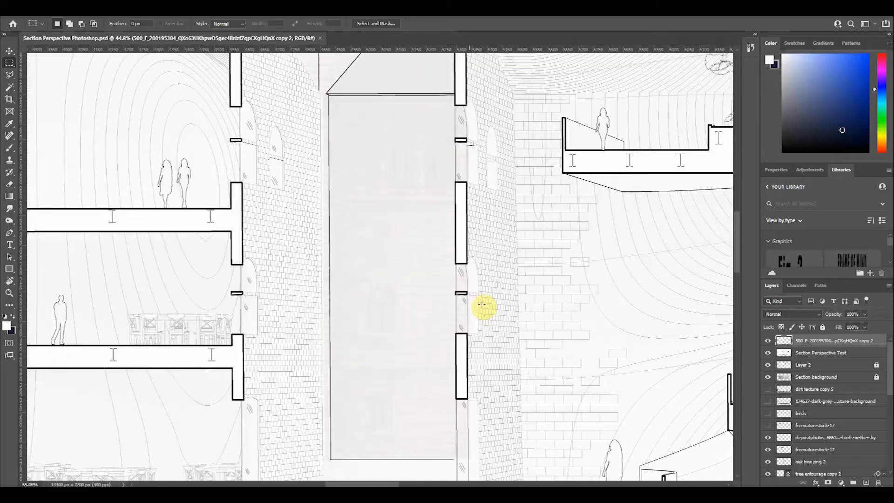
pyautogui.keyDown('alt'); pyautogui.scroll(-10, 461, 298); pyautogui.keyUp('alt')
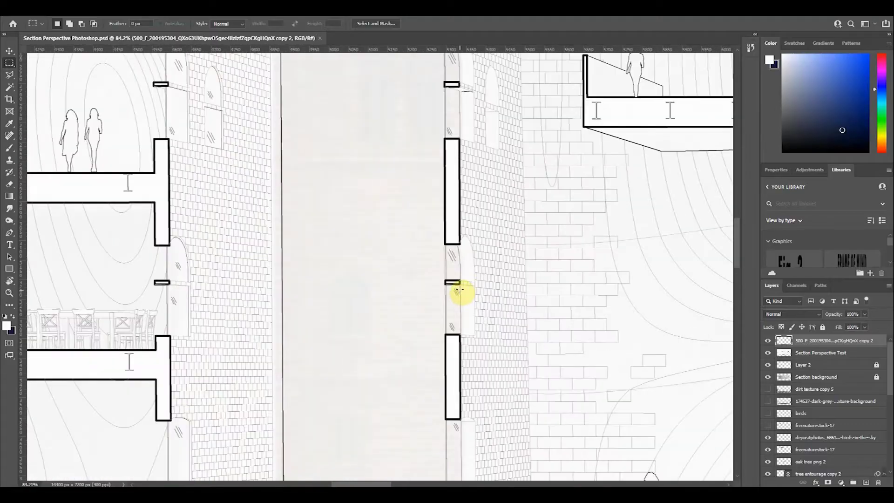
pyautogui.moveTo(391, 256); pyautogui.dragTo(380, 378)
pyautogui.moveTo(303, 387)
pyautogui.mouseDown()
pyautogui.moveTo(405, 385)
pyautogui.moveTo(518, 399)
pyautogui.mouseUp()
pyautogui.moveTo(283, 371)
pyautogui.mouseDown()
pyautogui.moveTo(331, 371)
pyautogui.moveTo(444, 292)
pyautogui.mouseUp()
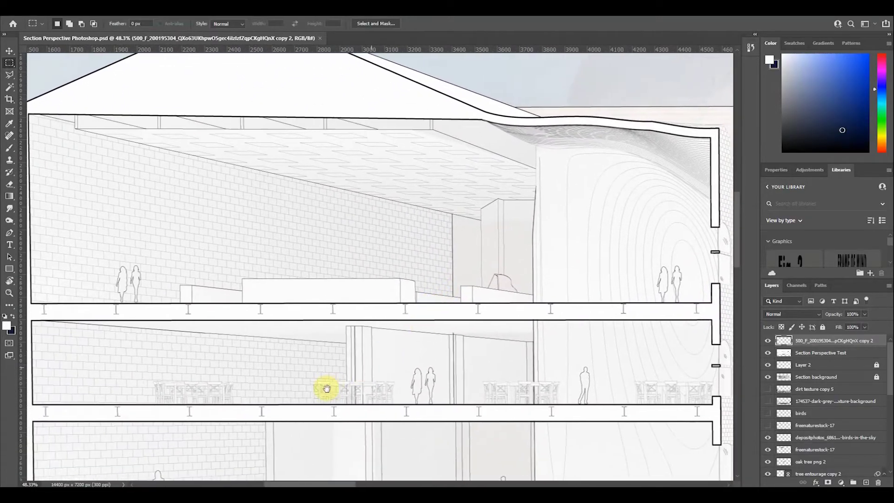
# Examine the gabled building's floors and the underground levels with storage racks, then the complete composite section.
pyautogui.moveTo(373, 322); pyautogui.dragTo(421, 242)
pyautogui.moveTo(409, 389); pyautogui.dragTo(409, 259)
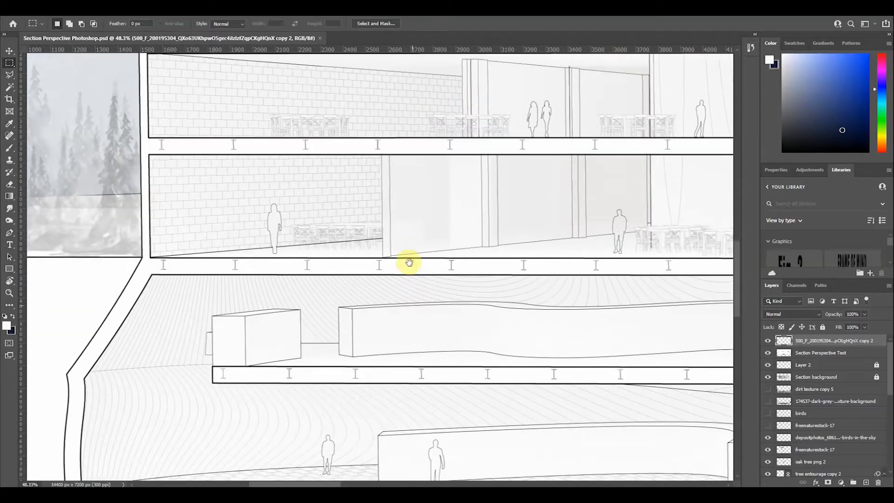
pyautogui.scroll(-5, 449, 335)
pyautogui.keyDown('alt'); pyautogui.scroll(-5, 414, 291); pyautogui.keyUp('alt')
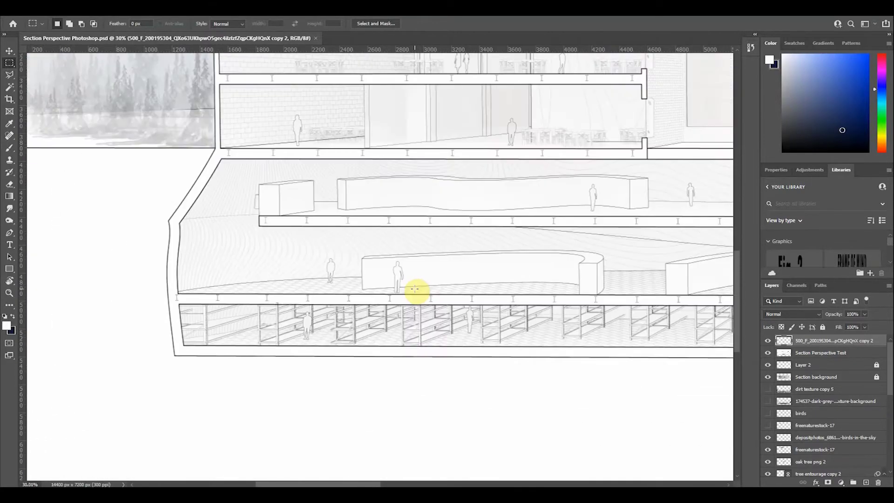
pyautogui.keyDown('alt'); pyautogui.scroll(-3, 415, 289); pyautogui.keyUp('alt')
pyautogui.moveTo(642, 290); pyautogui.dragTo(362, 323)
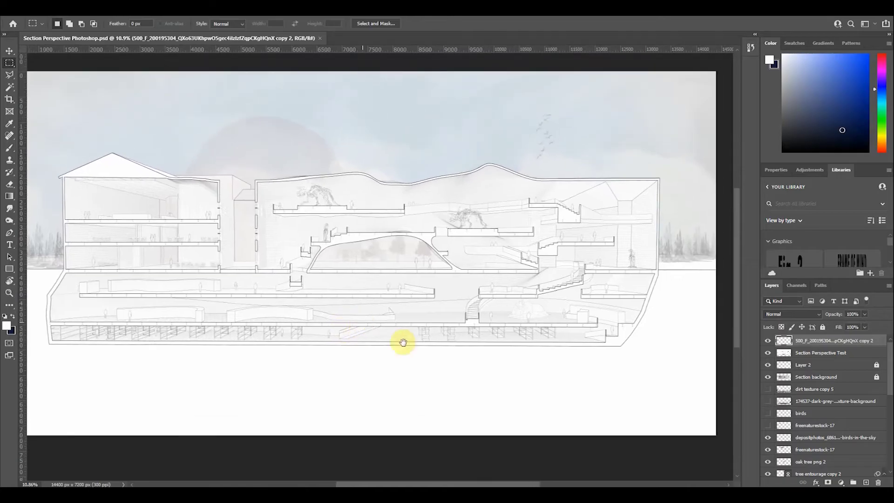
# Go through the sky, tree entourage, oak tree and bird layers in the layer stack to check what each contributes.
pyautogui.scroll(-5, 786, 449)
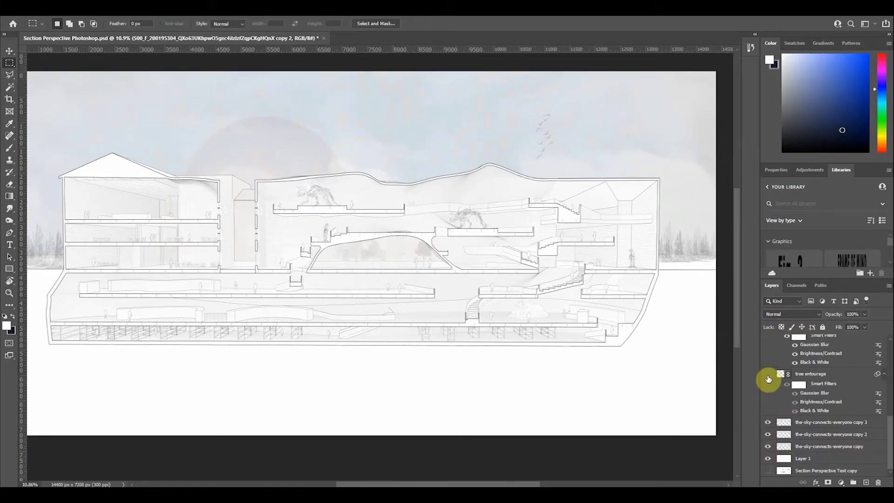
pyautogui.scroll(3, 801, 377)
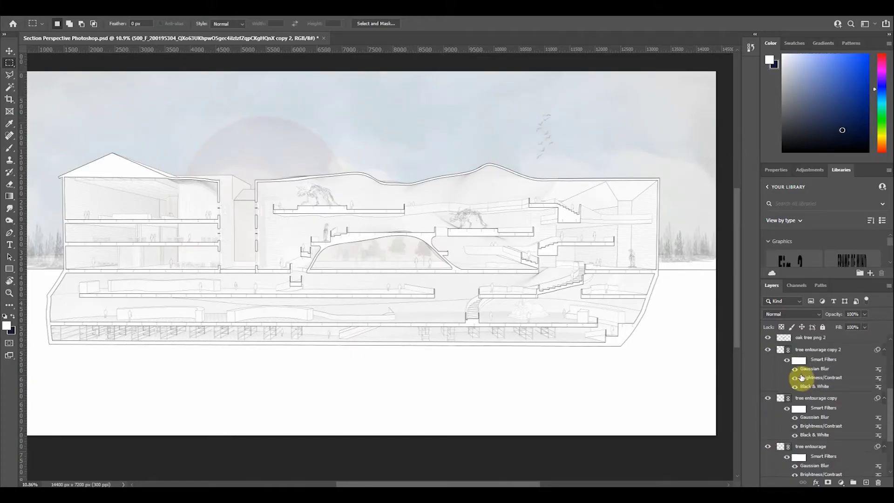
pyautogui.scroll(1, 800, 380)
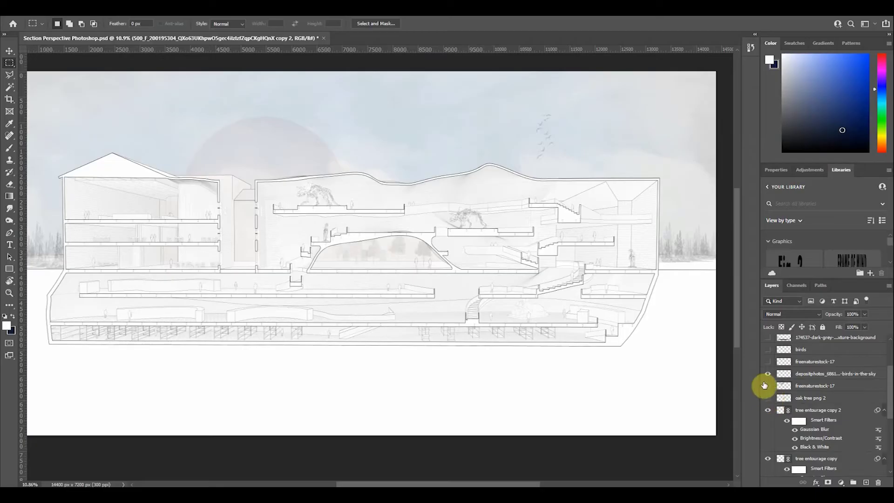